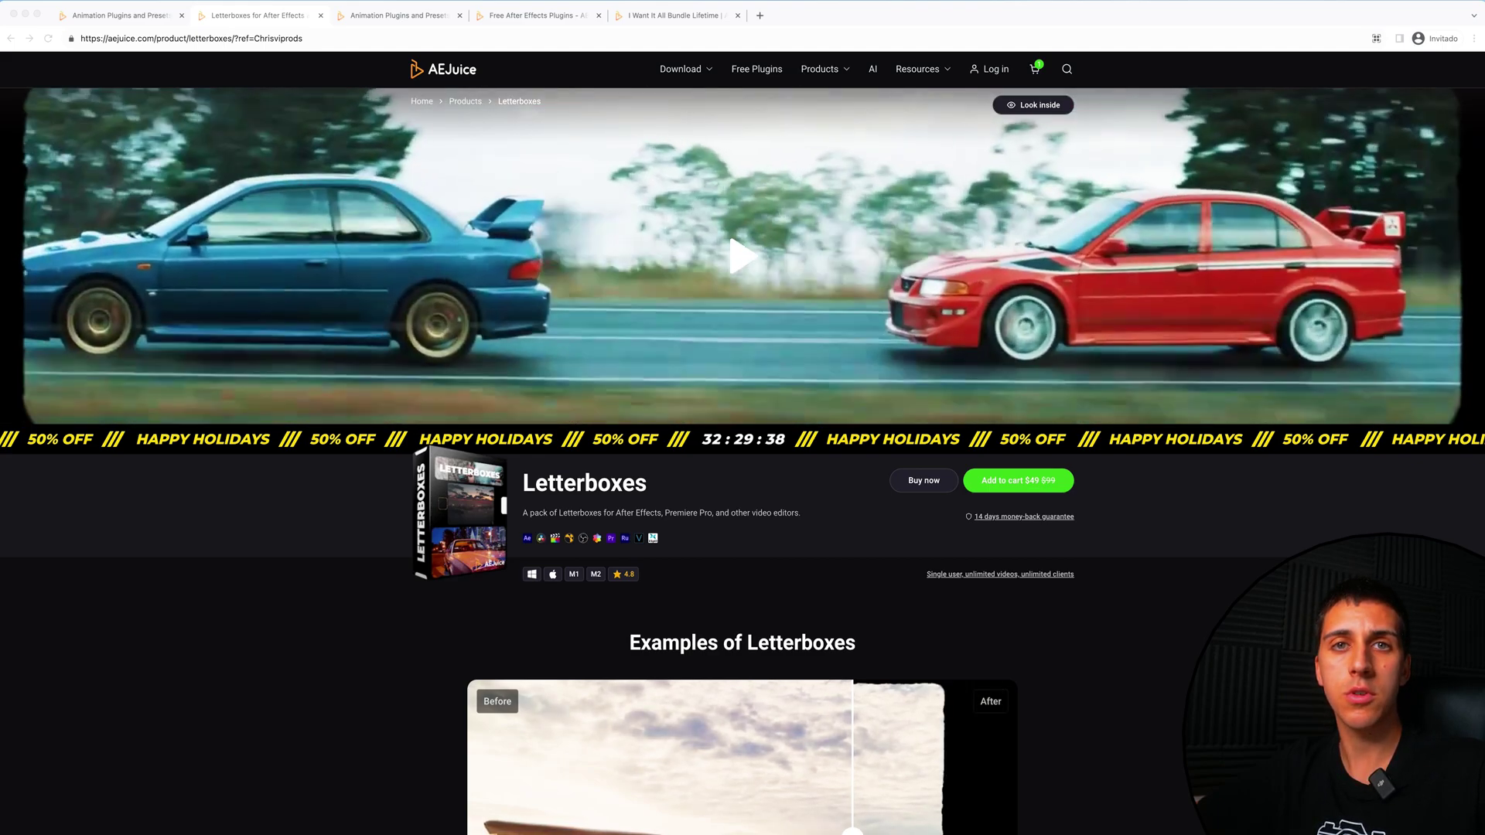
# Bring the browser window showing the AEJuice Letterboxes product page into focus.
pyautogui.click(380, 487)
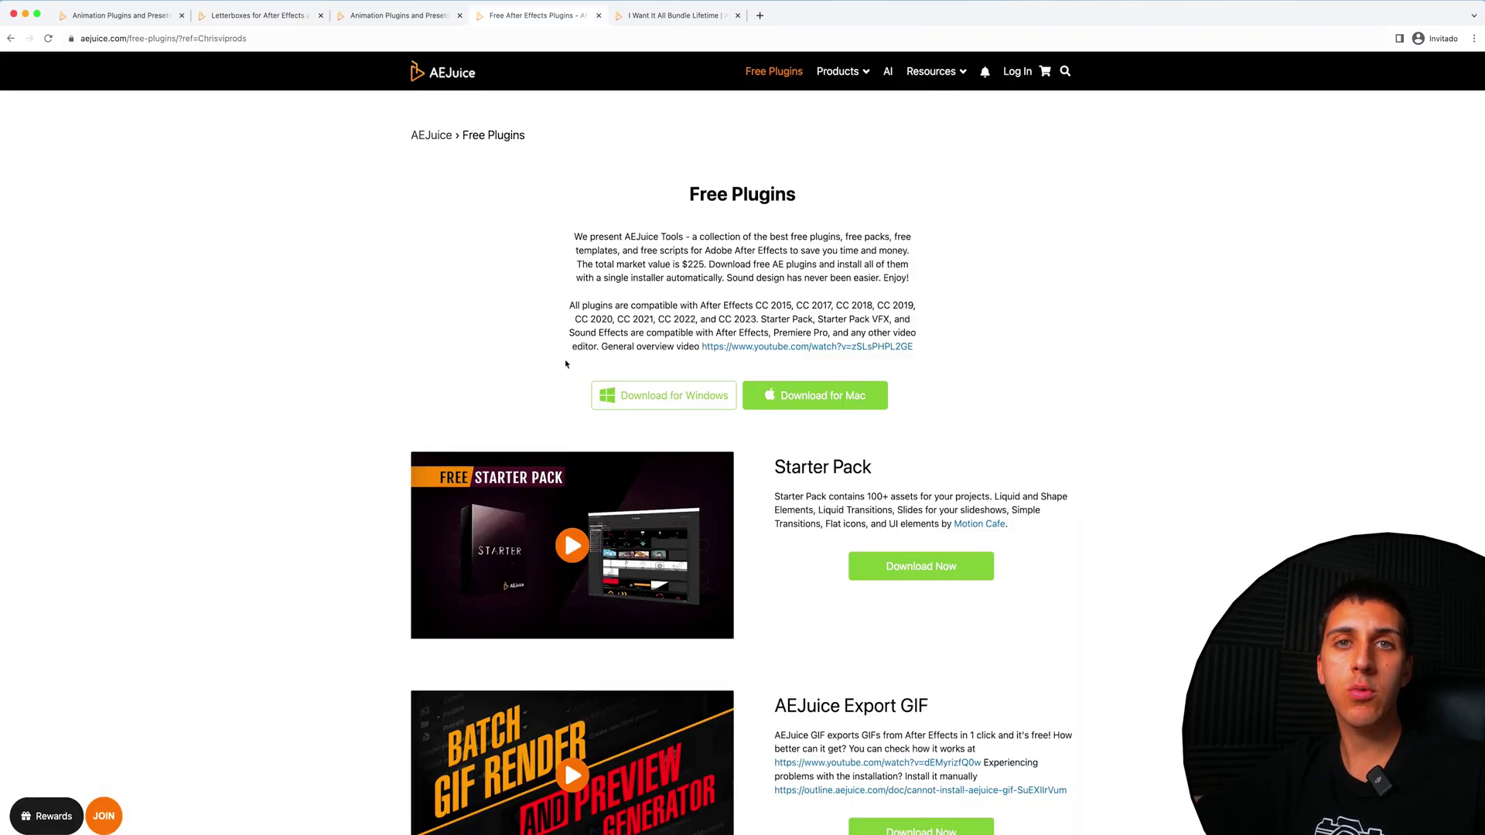
# Scroll down through the Letterboxes examples and highlight part of the product title.
pyautogui.scroll(-2, 565, 365)
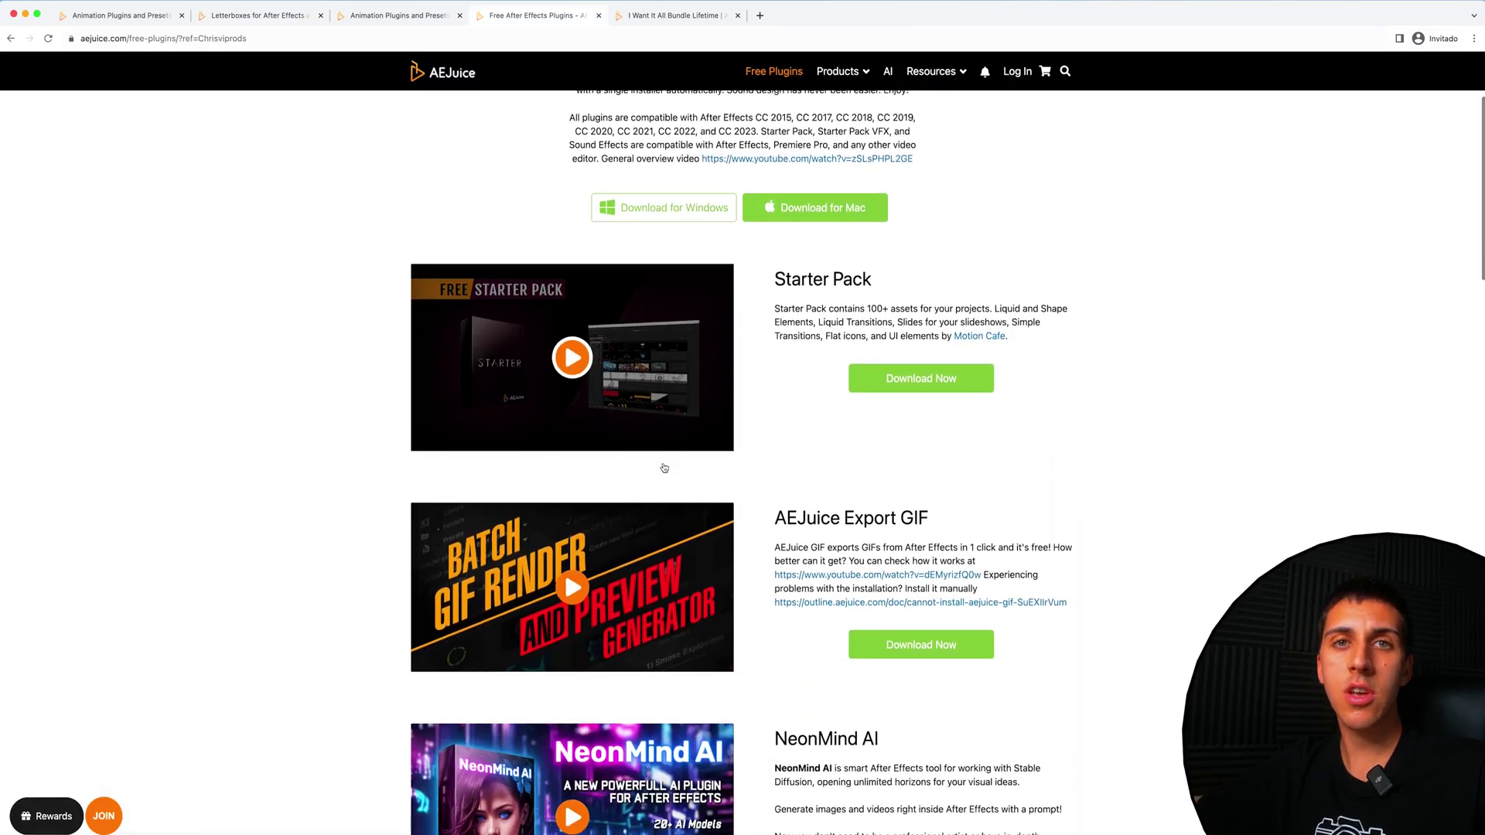
pyautogui.scroll(-3, 595, 395)
pyautogui.scroll(-3, 630, 433)
pyautogui.scroll(-3, 664, 467)
pyautogui.scroll(-3, 664, 467)
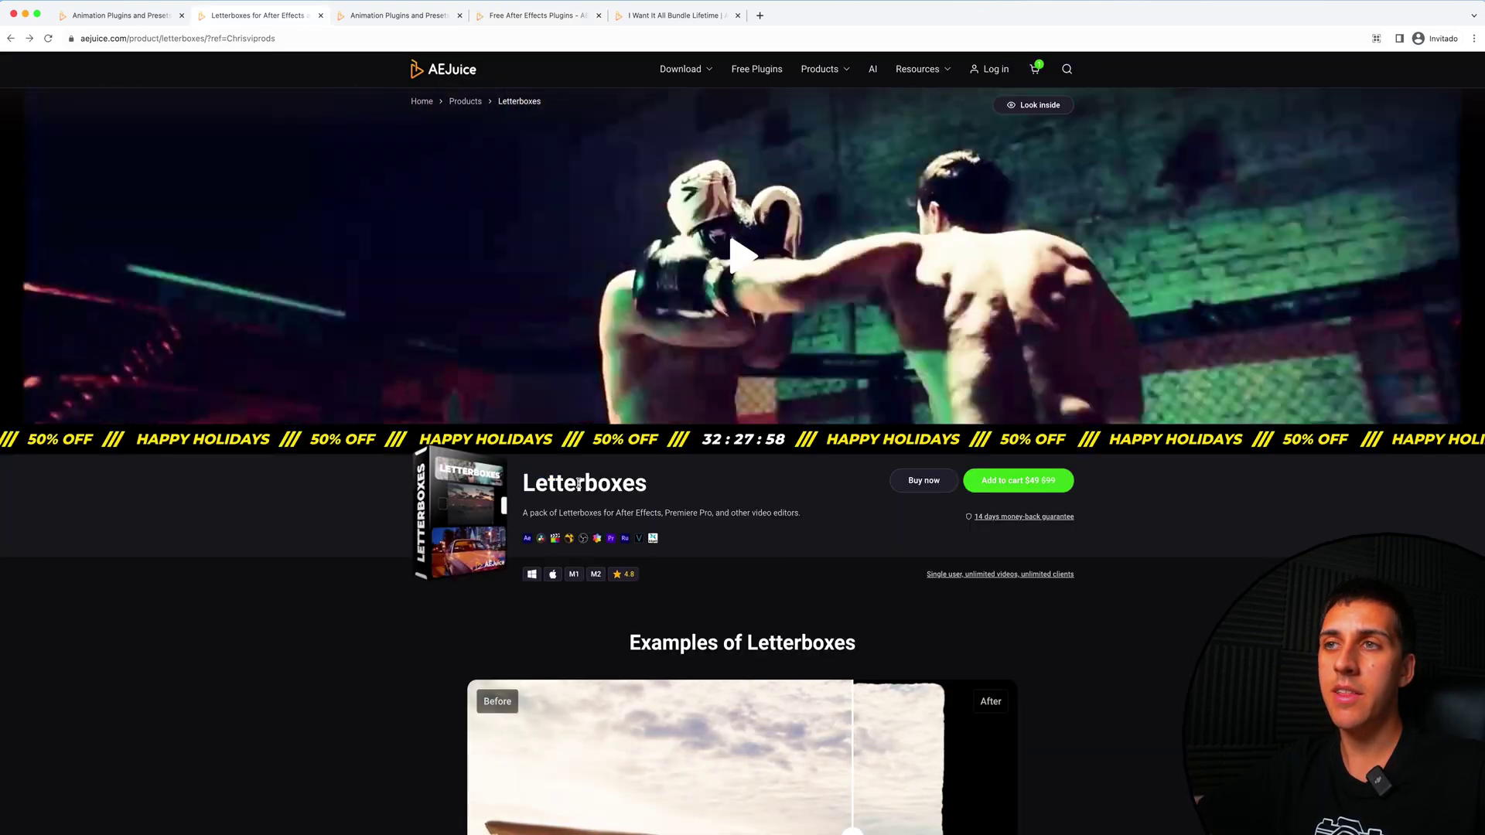
pyautogui.moveTo(576, 483); pyautogui.dragTo(662, 487)
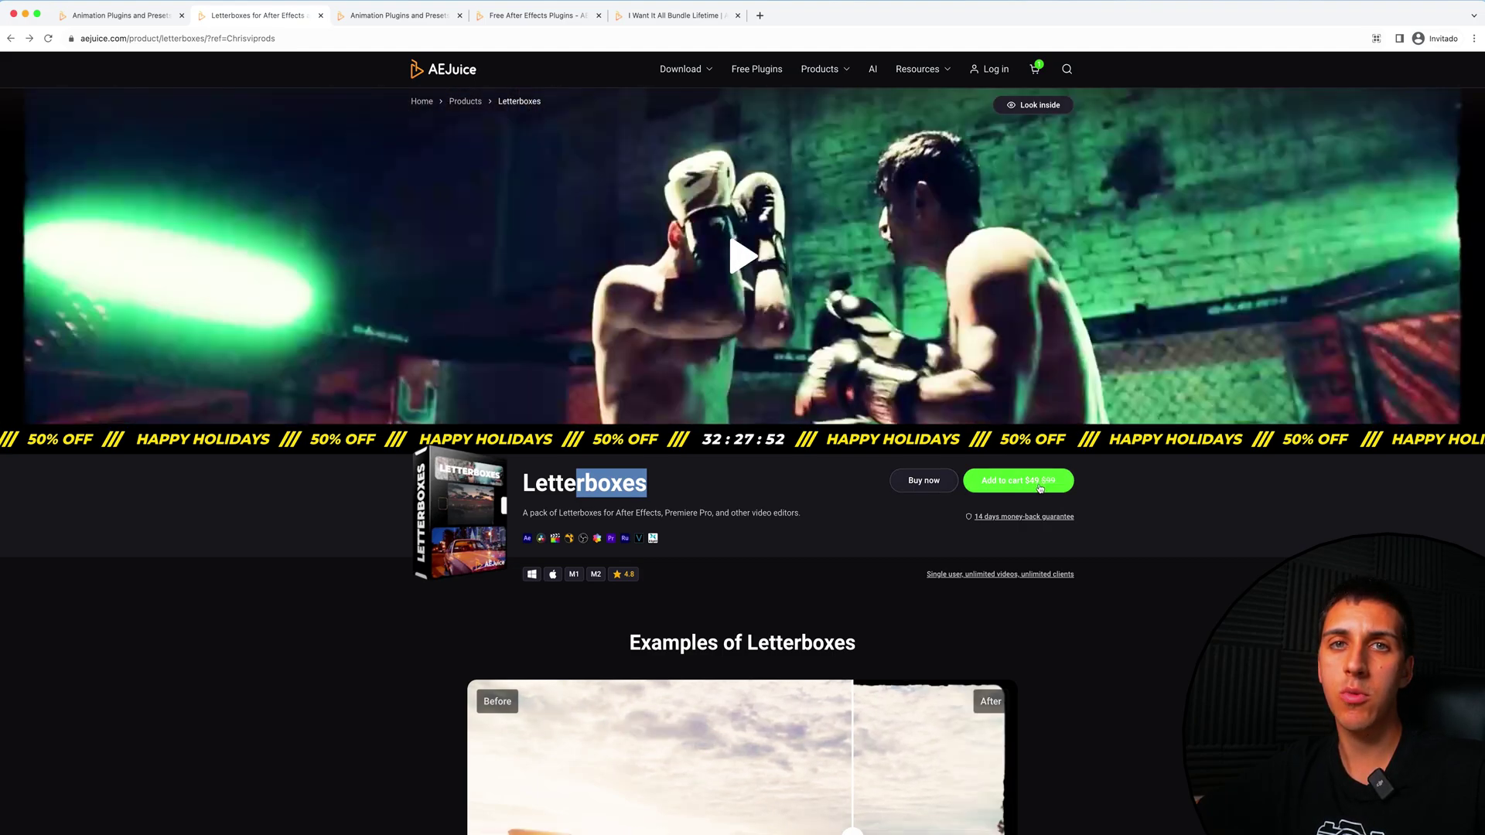
# Expand the film-look description, read the technical details and FAQ, then return to the top.
pyautogui.scroll(-3, 688, 528)
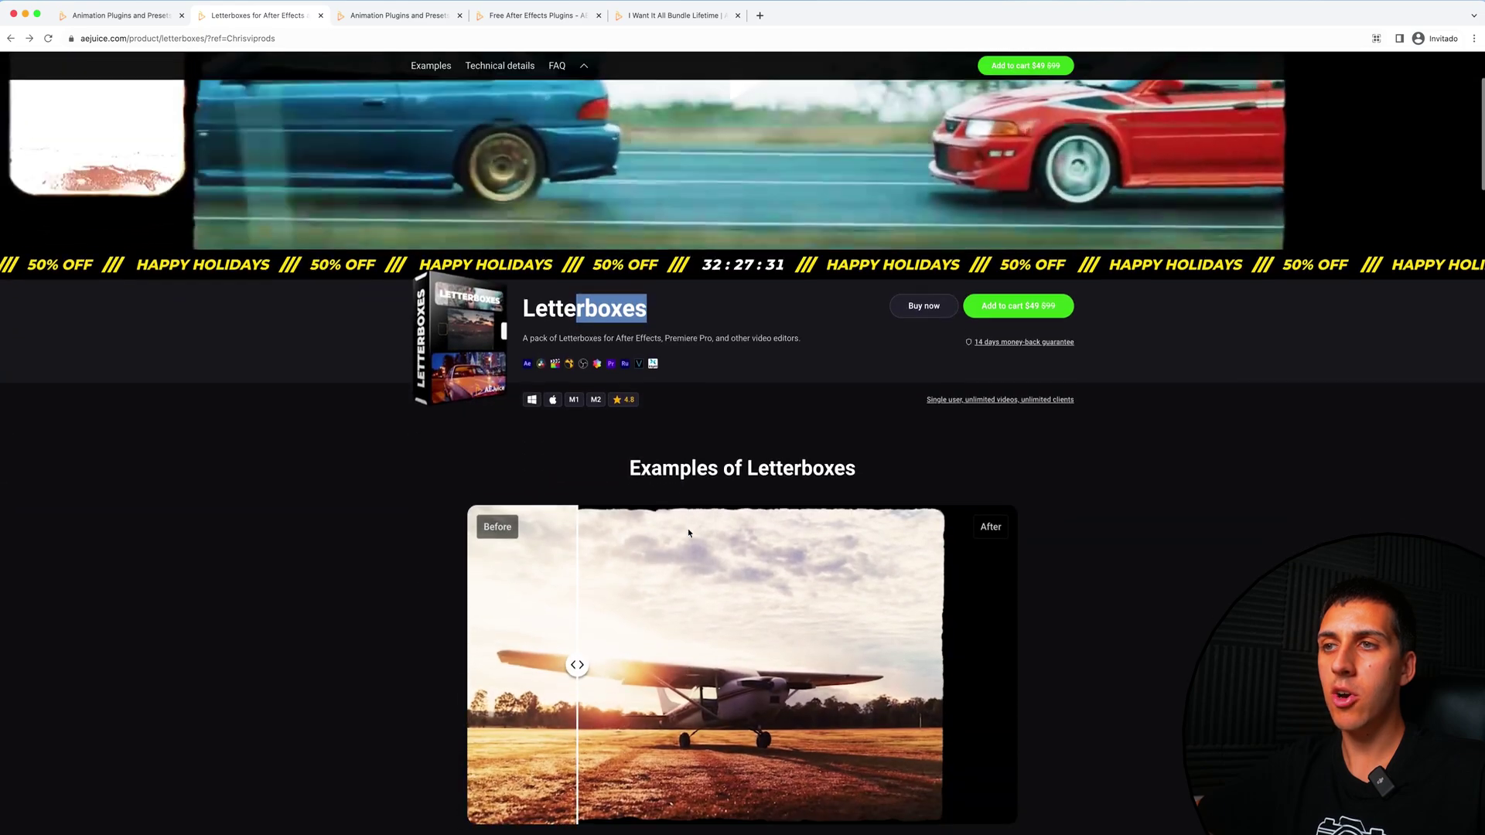
pyautogui.scroll(-3, 579, 516)
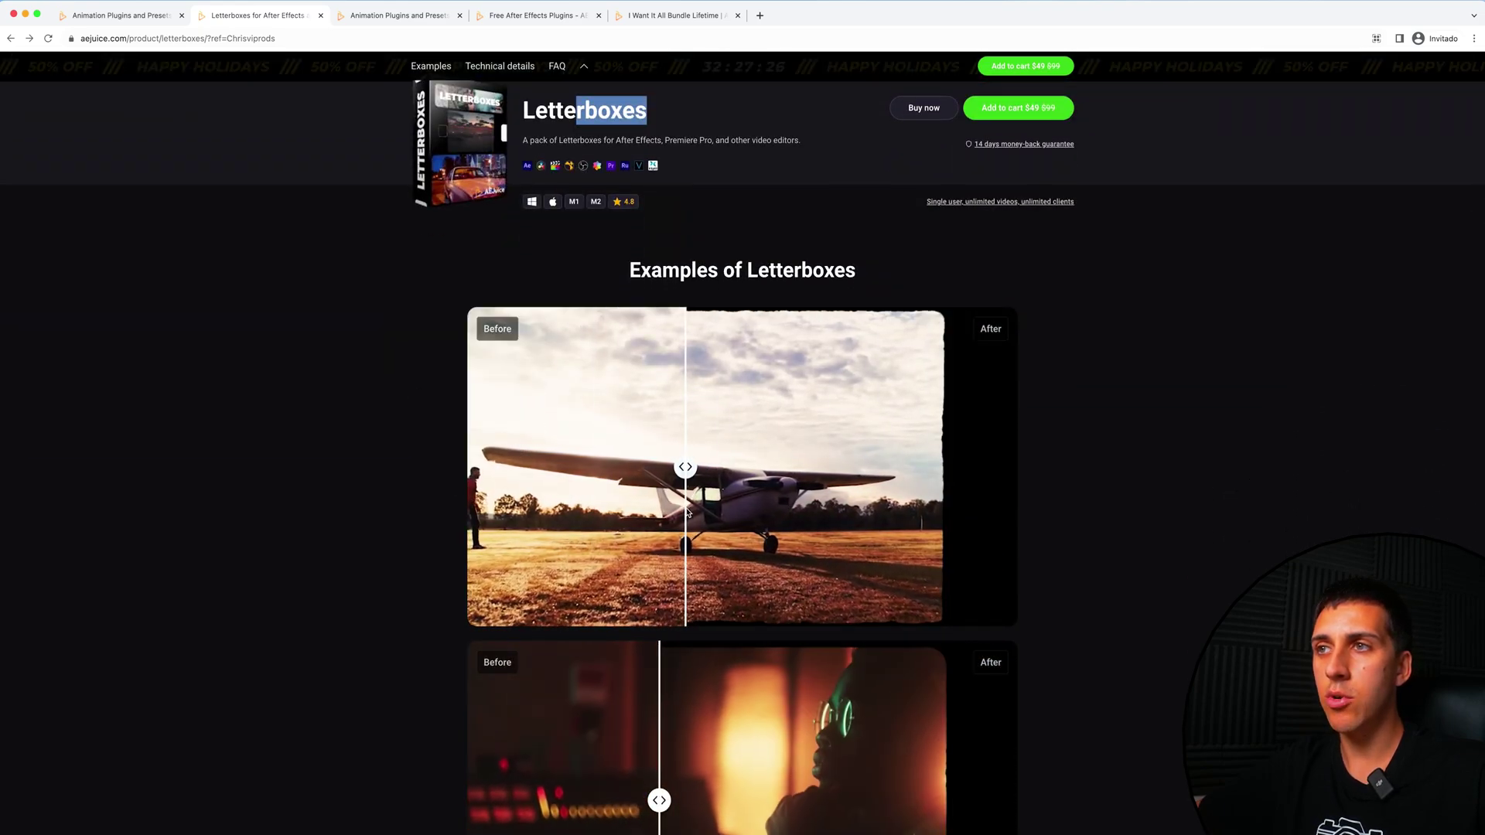
pyautogui.scroll(-5, 680, 495)
pyautogui.scroll(-10, 758, 516)
pyautogui.scroll(-2, 610, 540)
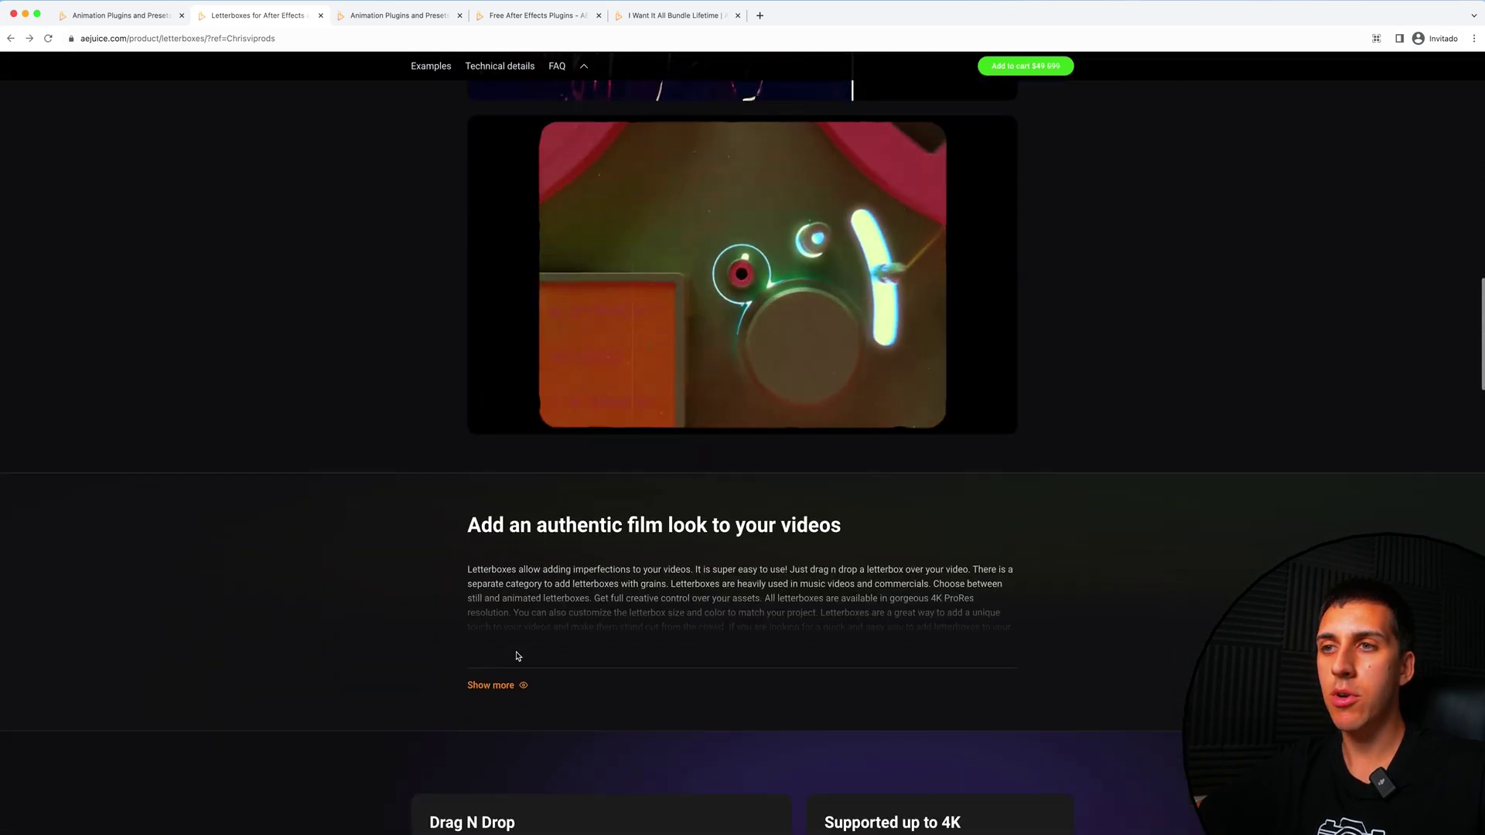
pyautogui.click(495, 683)
pyautogui.scroll(-10, 682, 554)
pyautogui.scroll(-10, 683, 555)
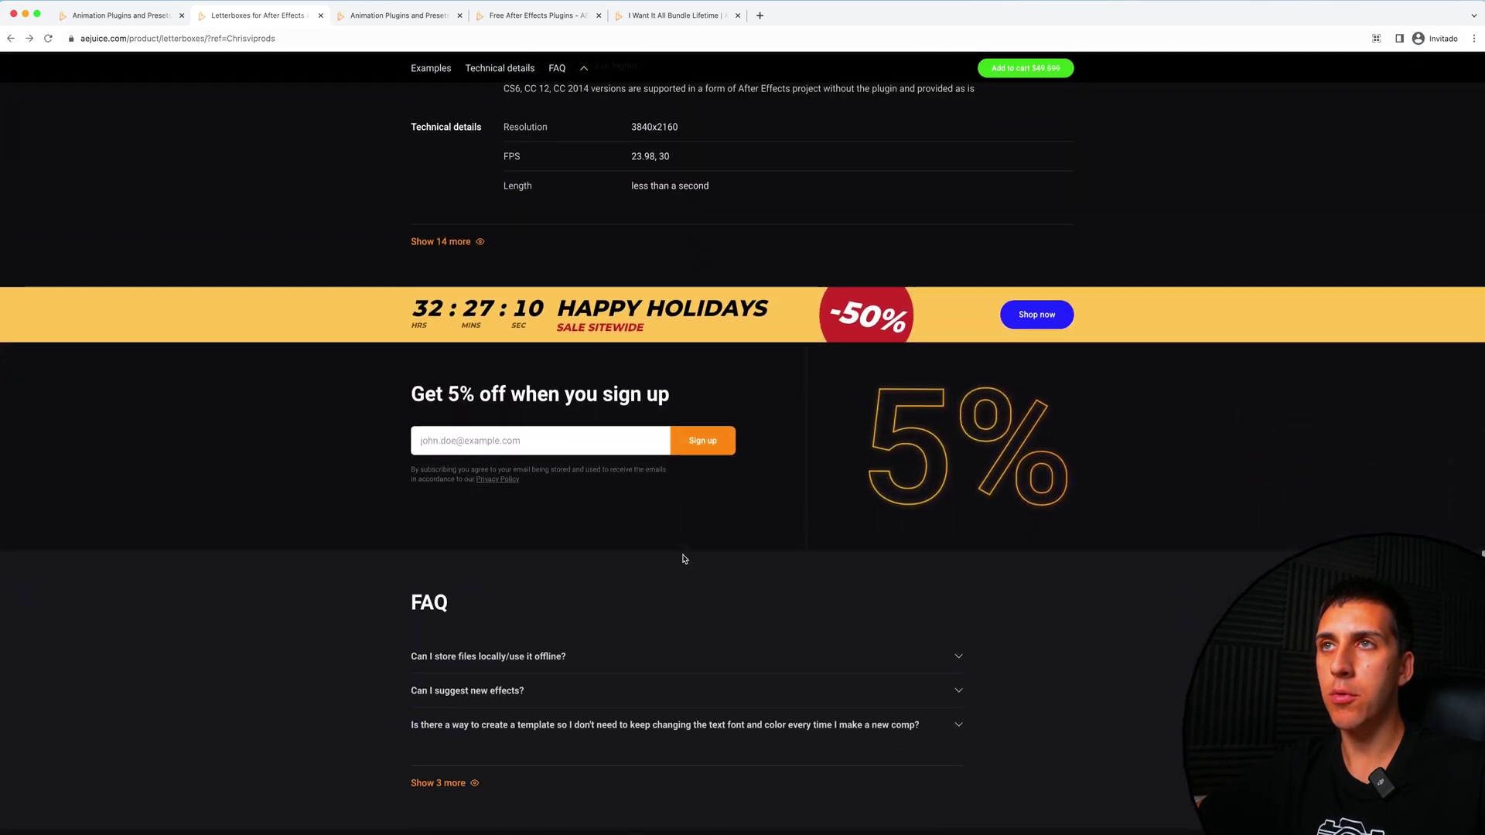
pyautogui.press('Home')
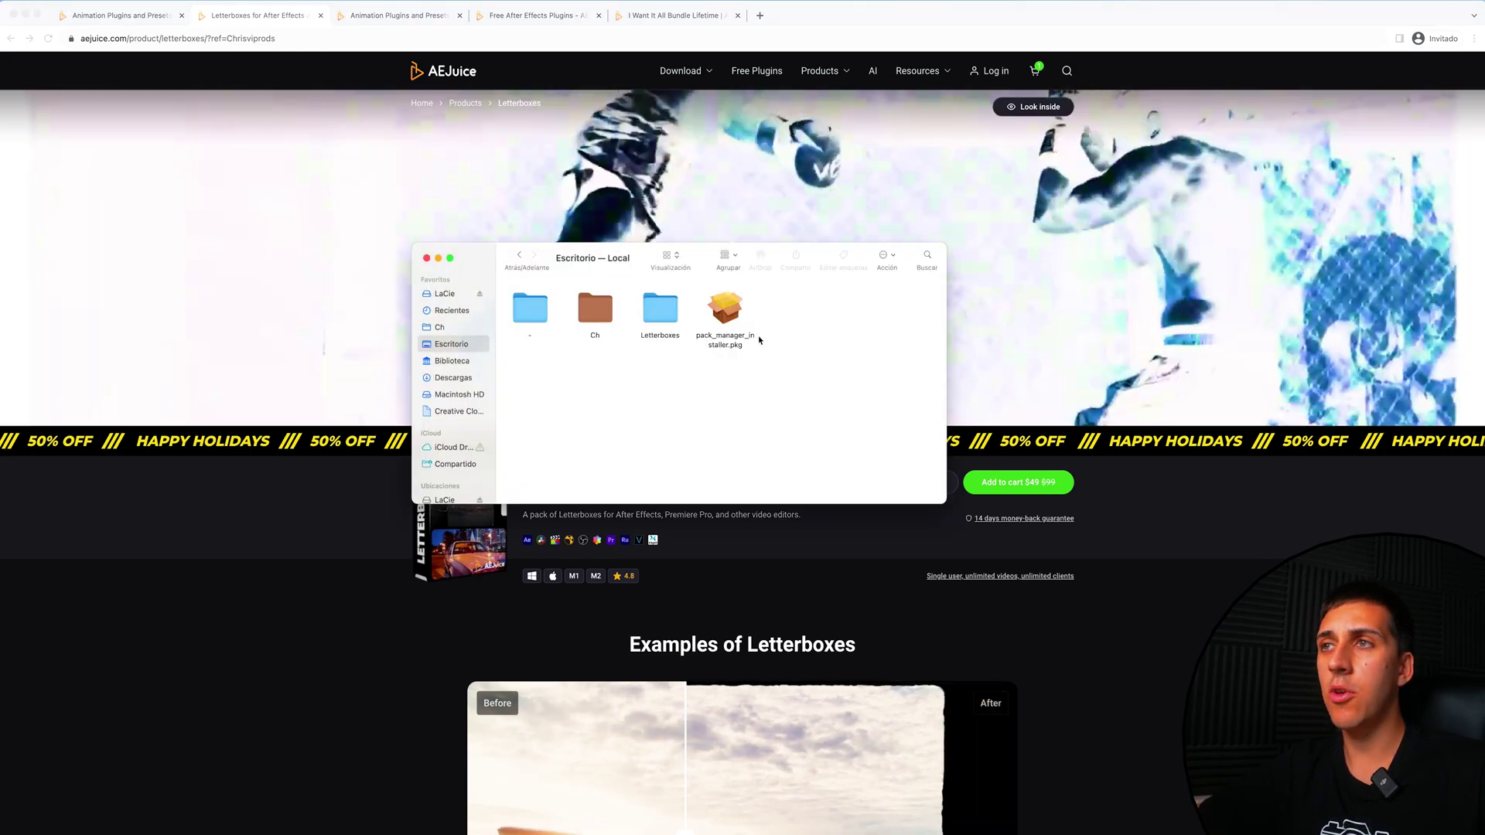
# Select pack_manager_installer.pkg, deselect it, then select the Letterboxes folder on the desktop.
pyautogui.click(724, 317)
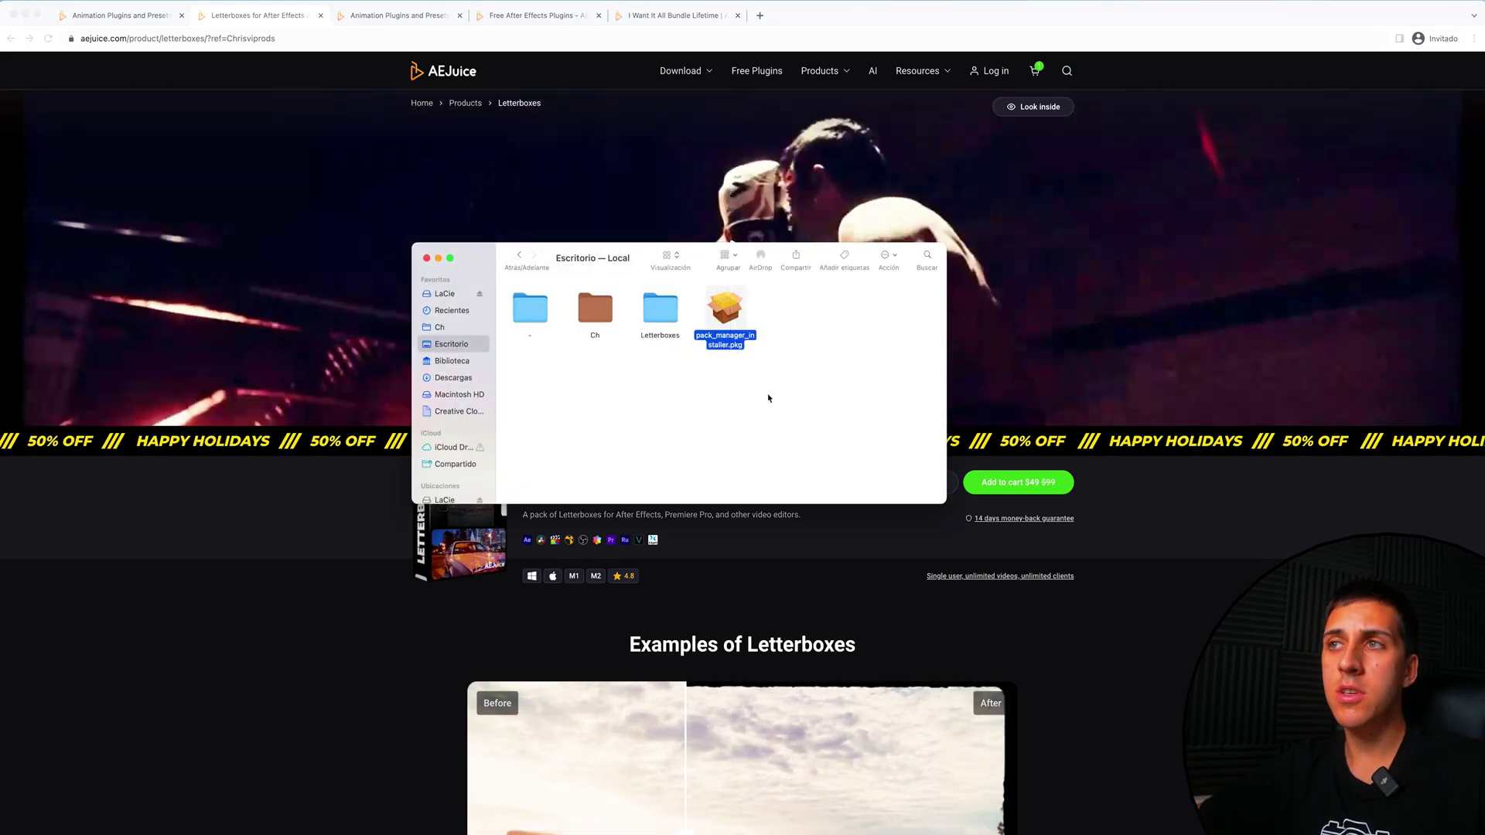
pyautogui.click(812, 364)
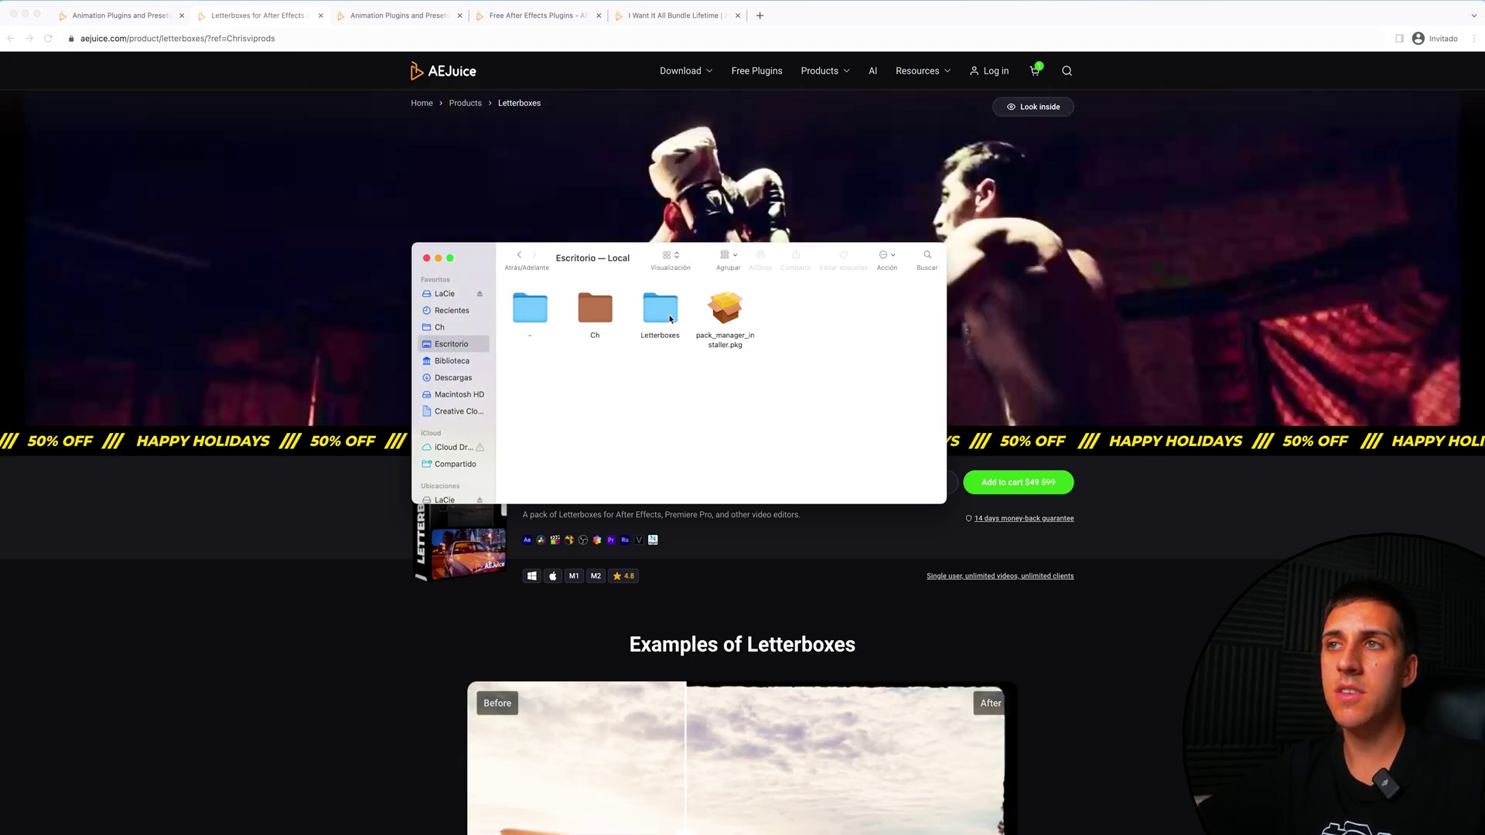
pyautogui.click(659, 334)
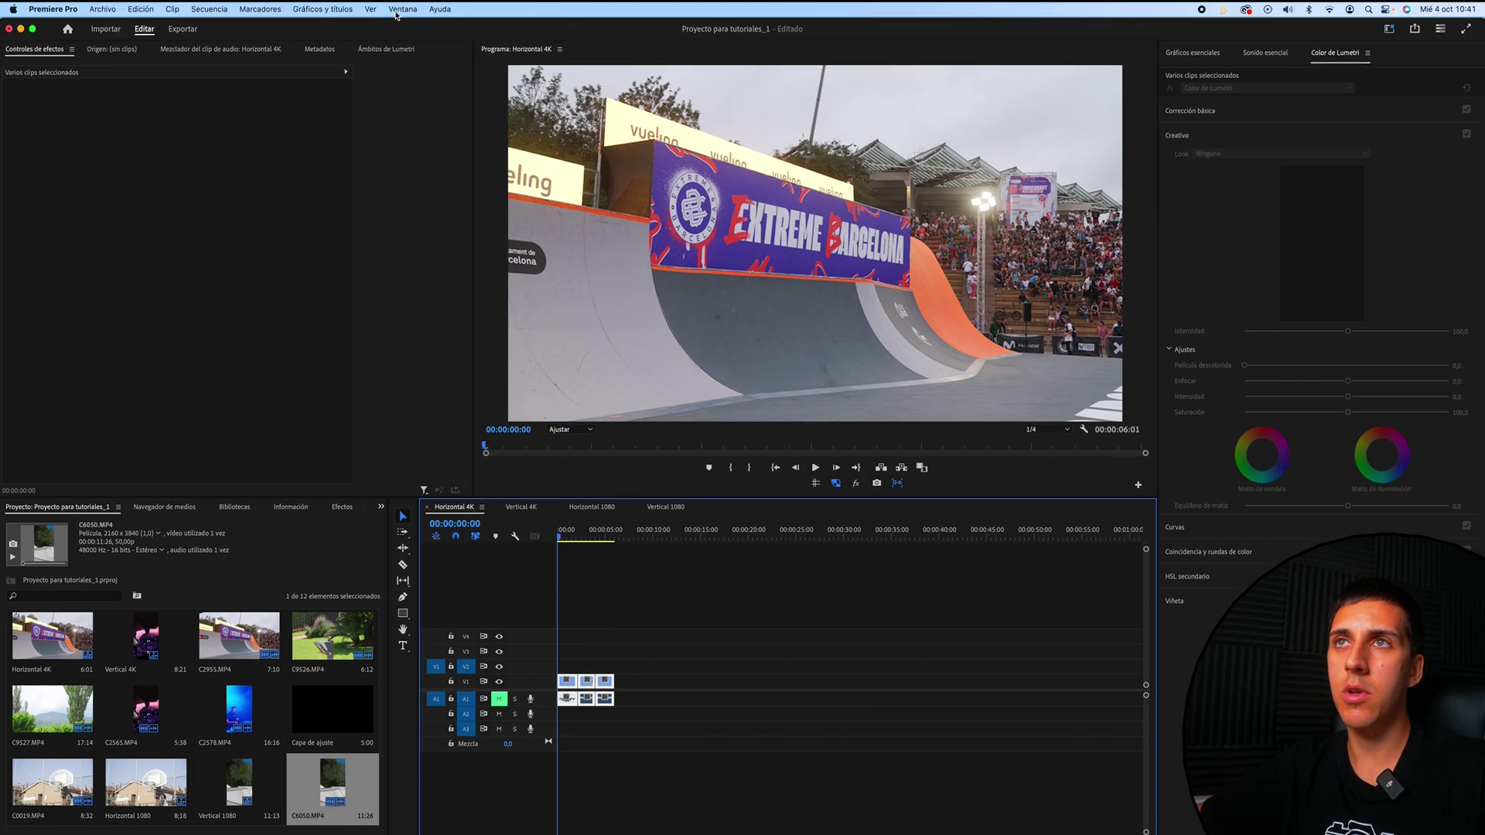
# Open the AEJuice Pack Manager 4 extension and dock it with the top-left panels.
pyautogui.click(396, 11)
pyautogui.moveTo(417, 65)
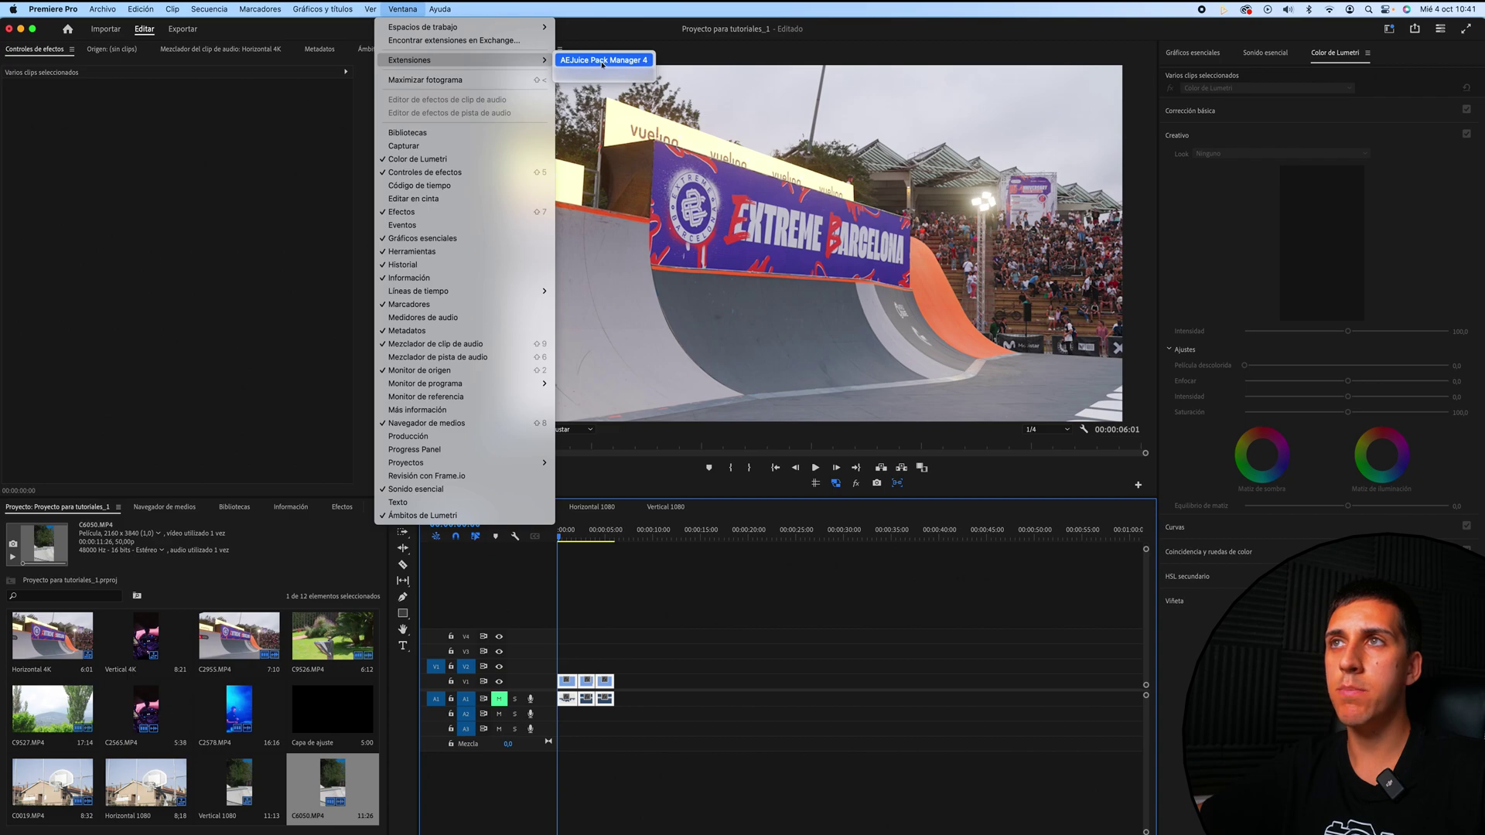
pyautogui.click(621, 64)
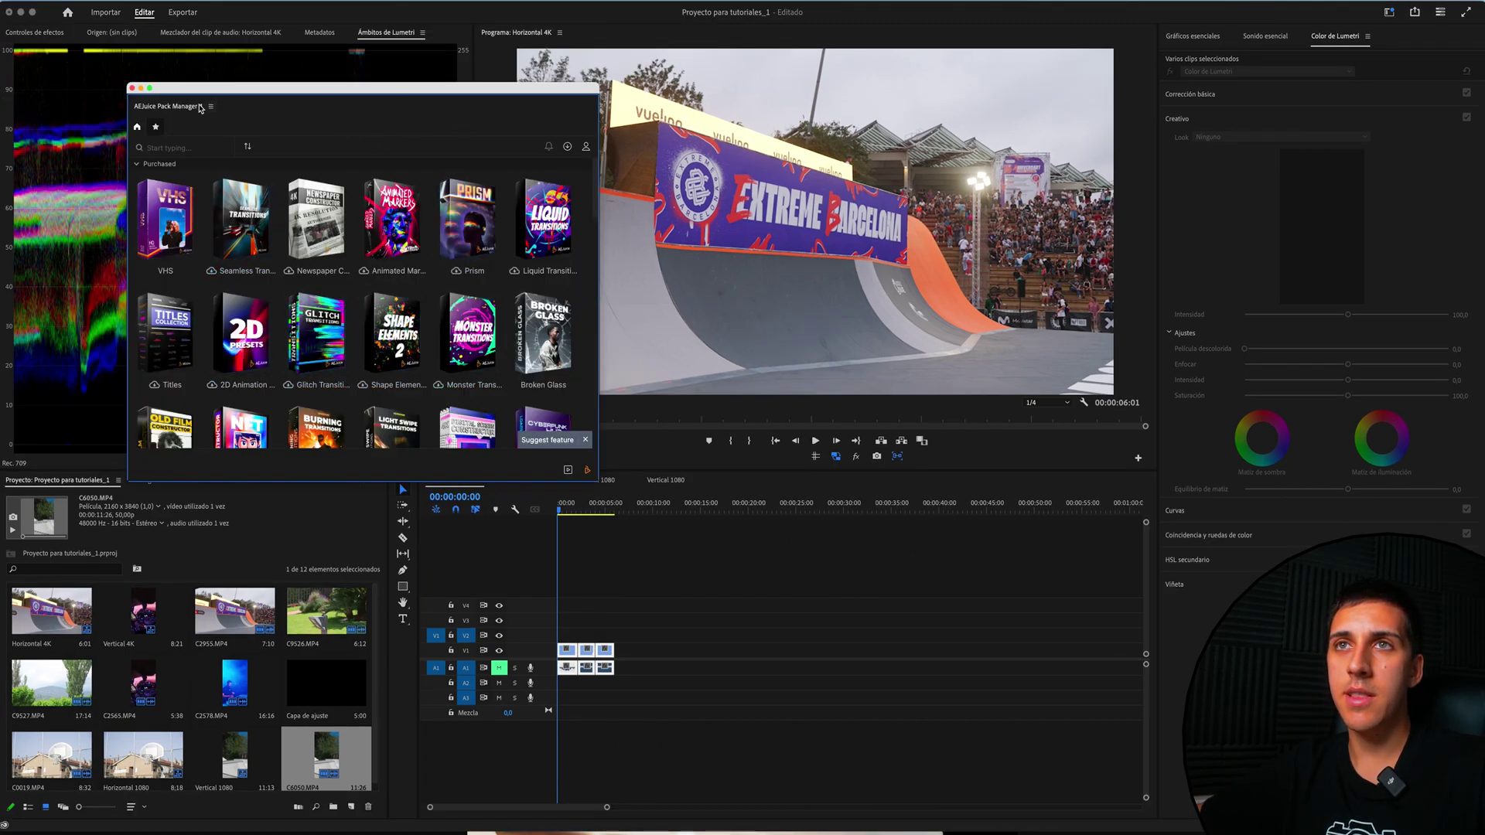
pyautogui.moveTo(184, 110); pyautogui.dragTo(387, 82)
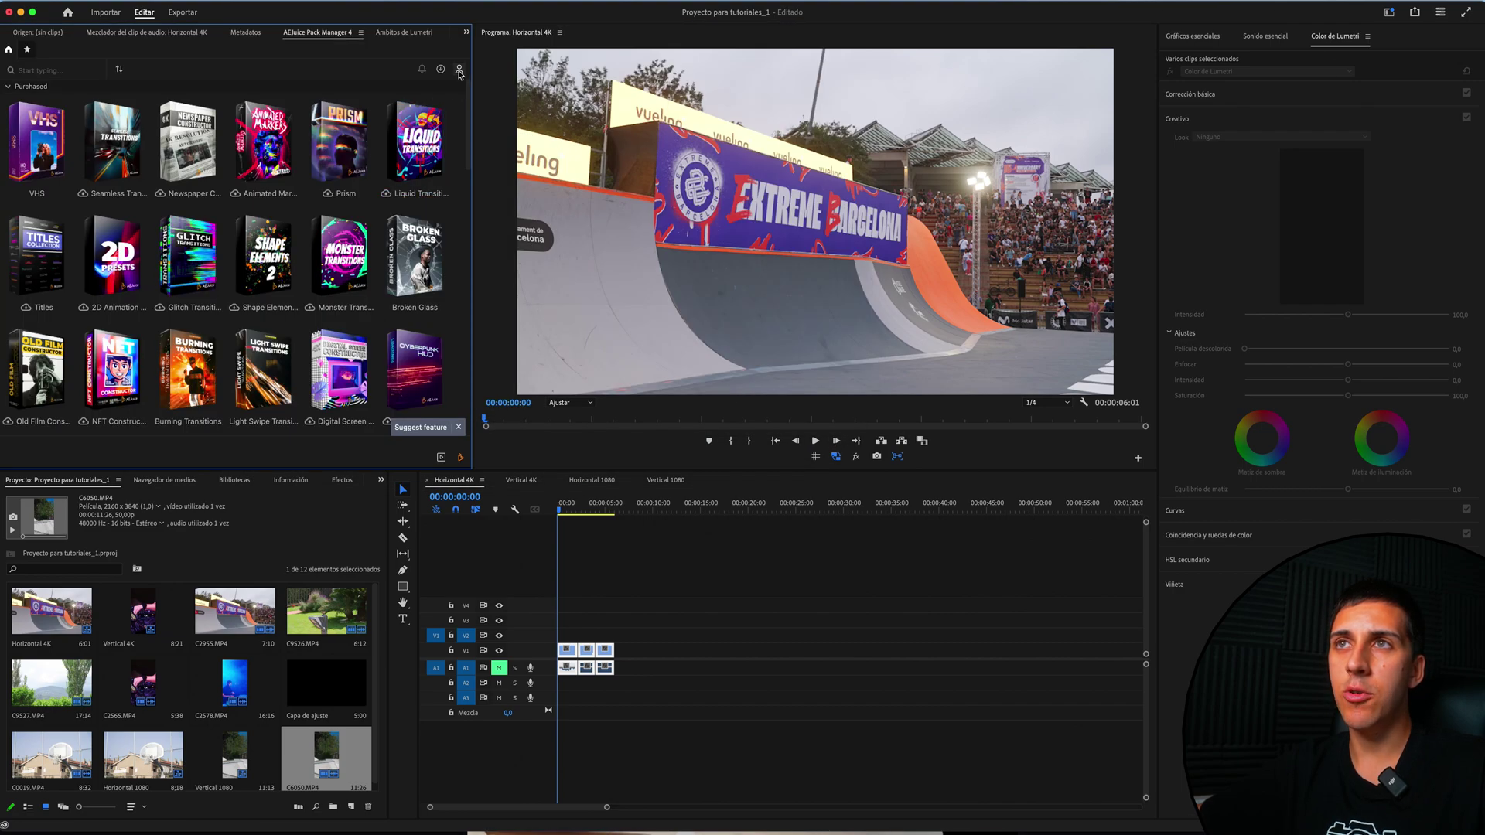
# Check the Pack Manager account options, then scroll the pack grid and open Letterboxes.
pyautogui.click(459, 69)
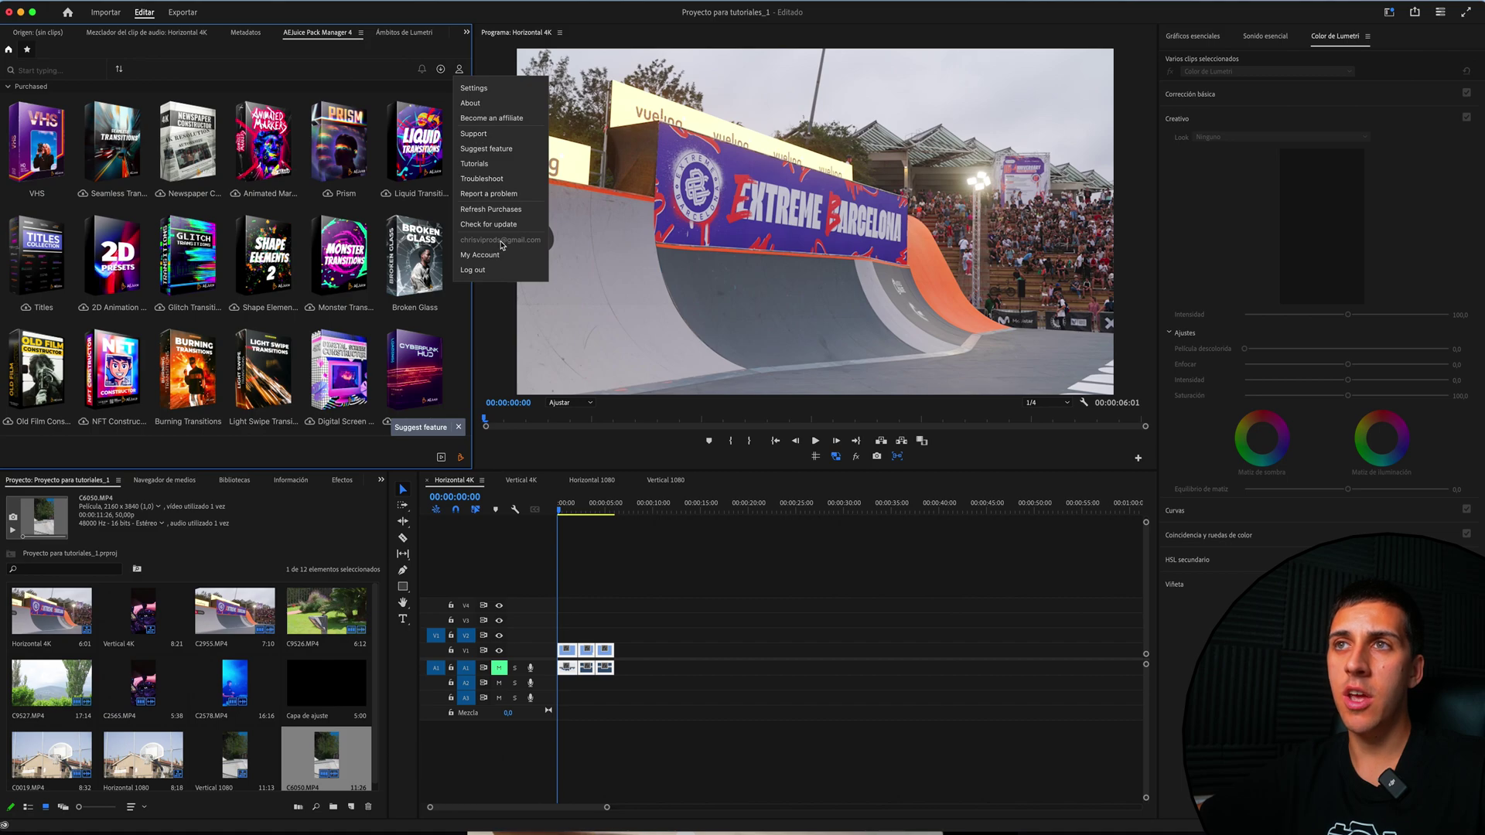
pyautogui.click(471, 230)
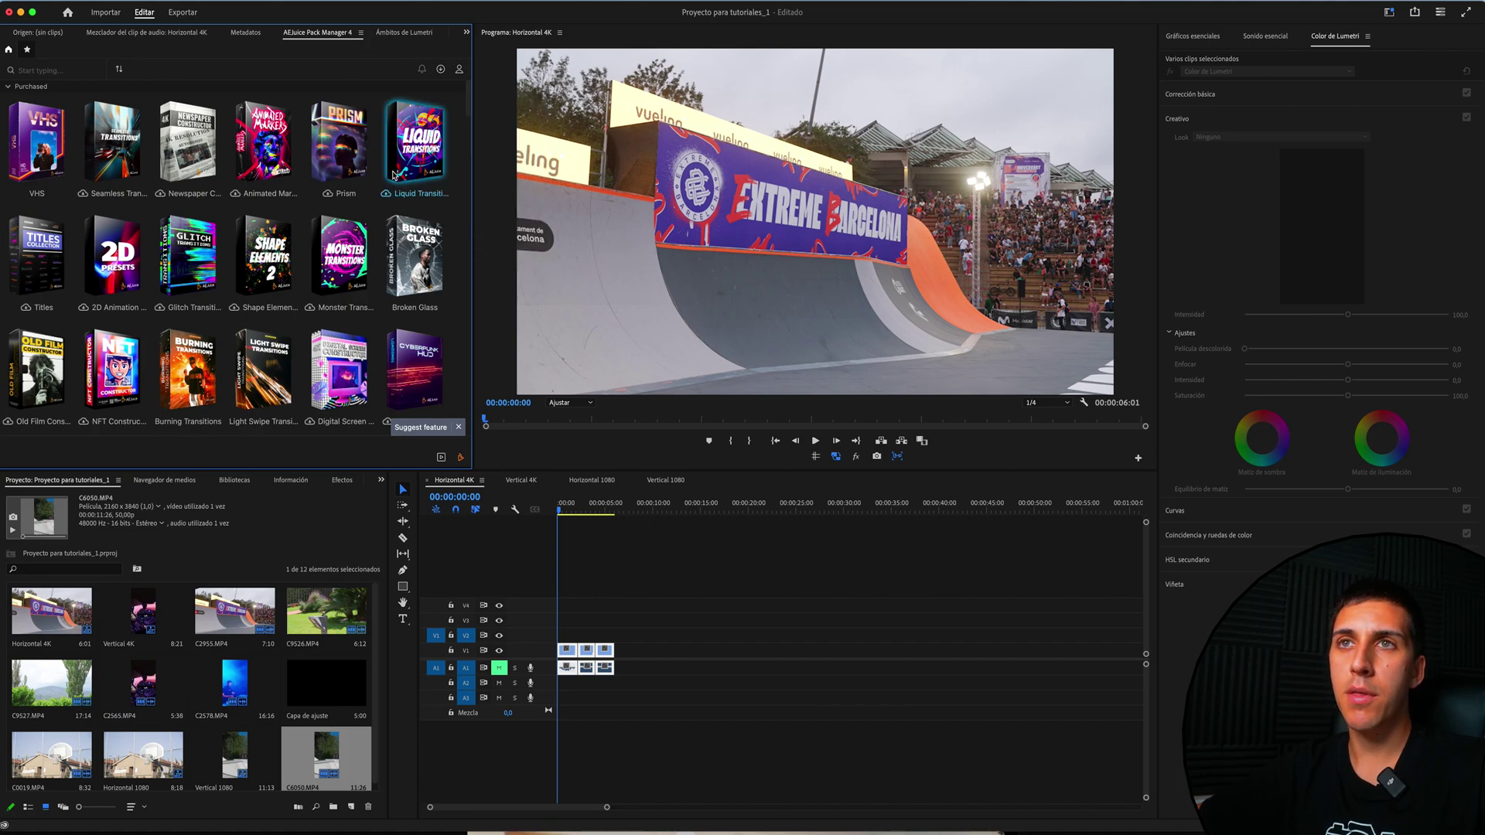
pyautogui.scroll(-5, 155, 231)
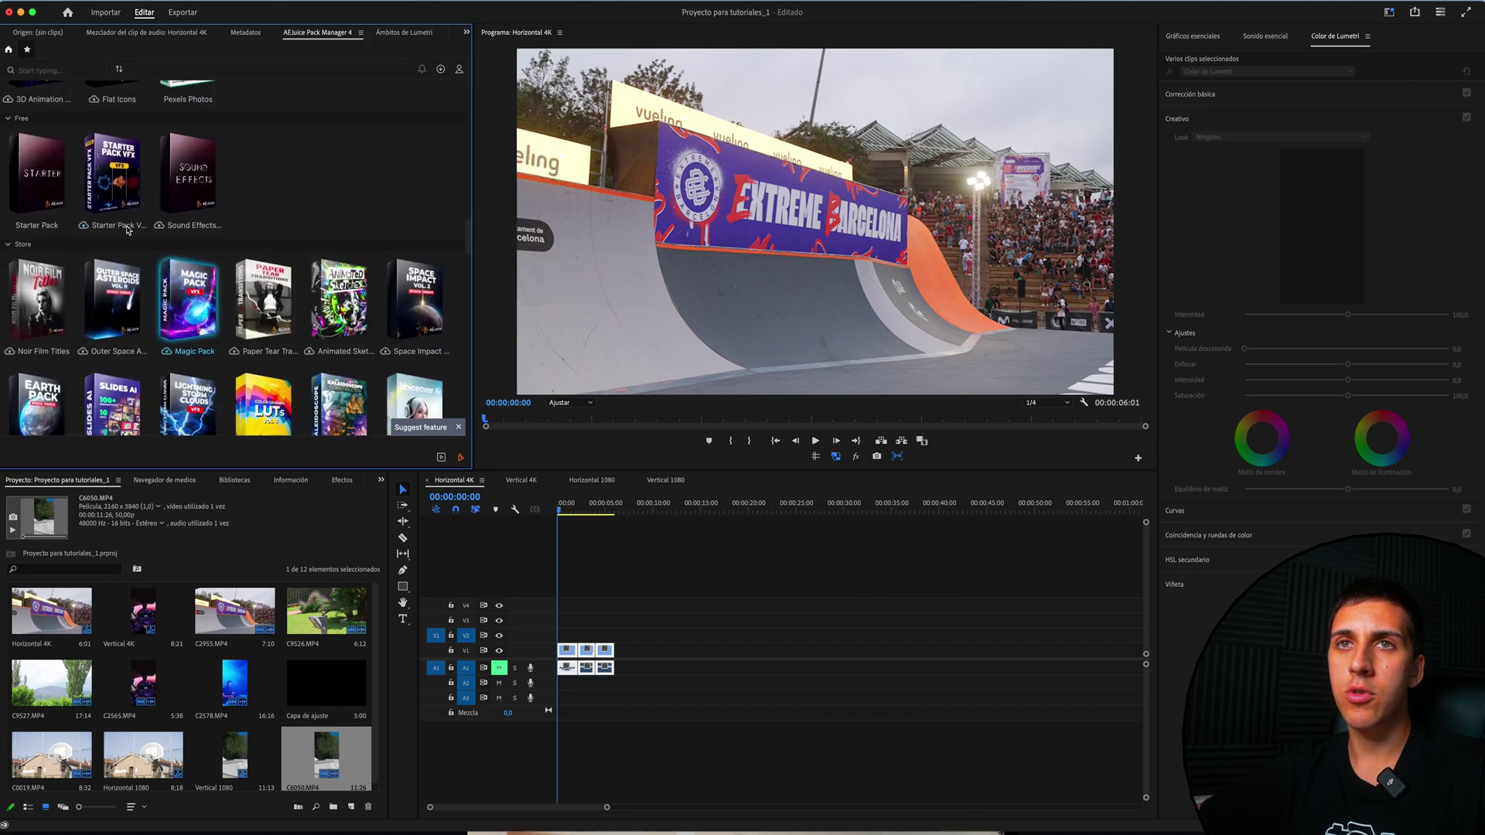
pyautogui.scroll(-5, 140, 247)
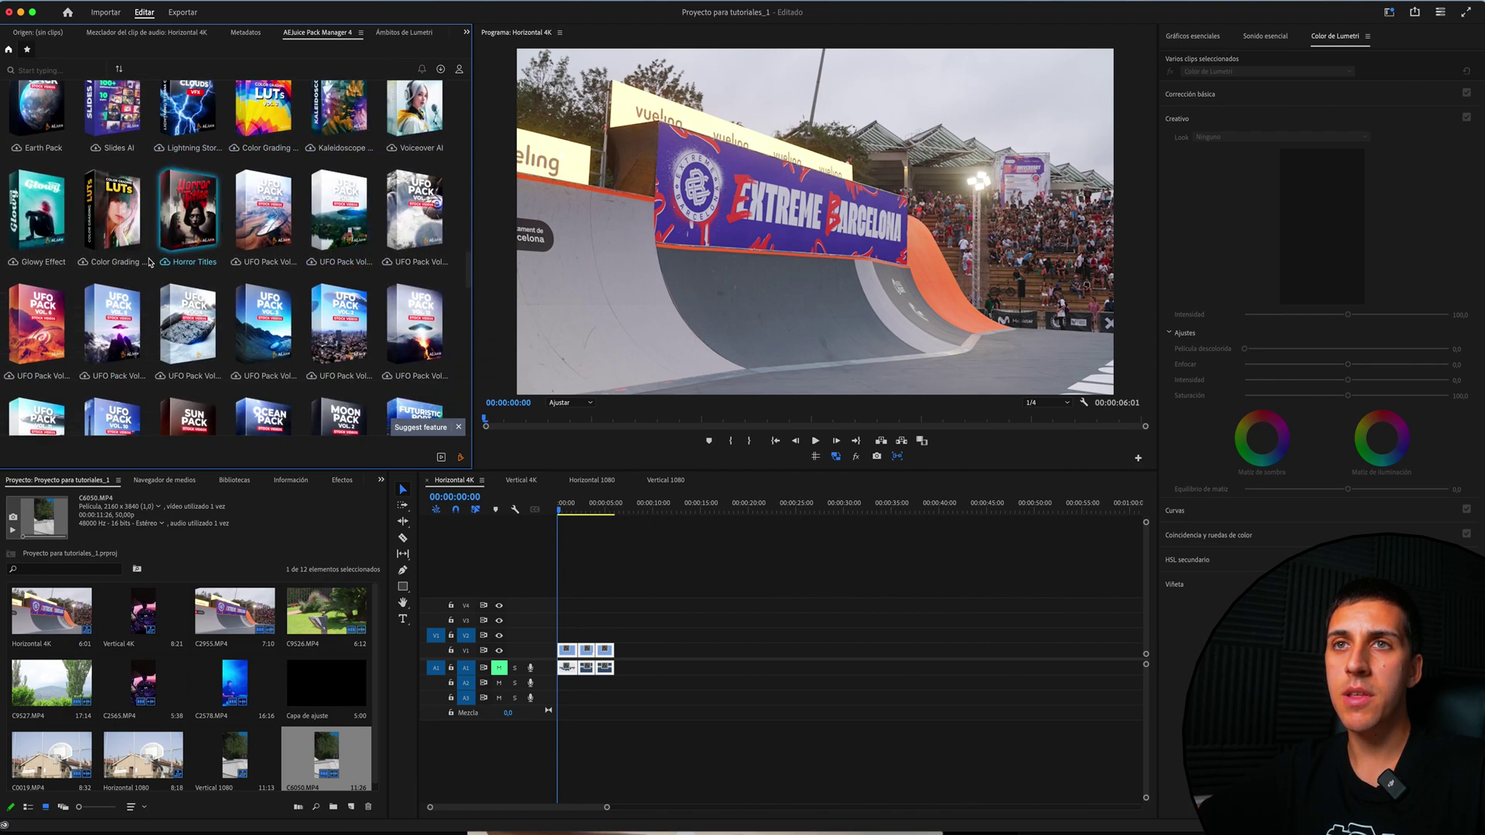
pyautogui.scroll(-5, 150, 263)
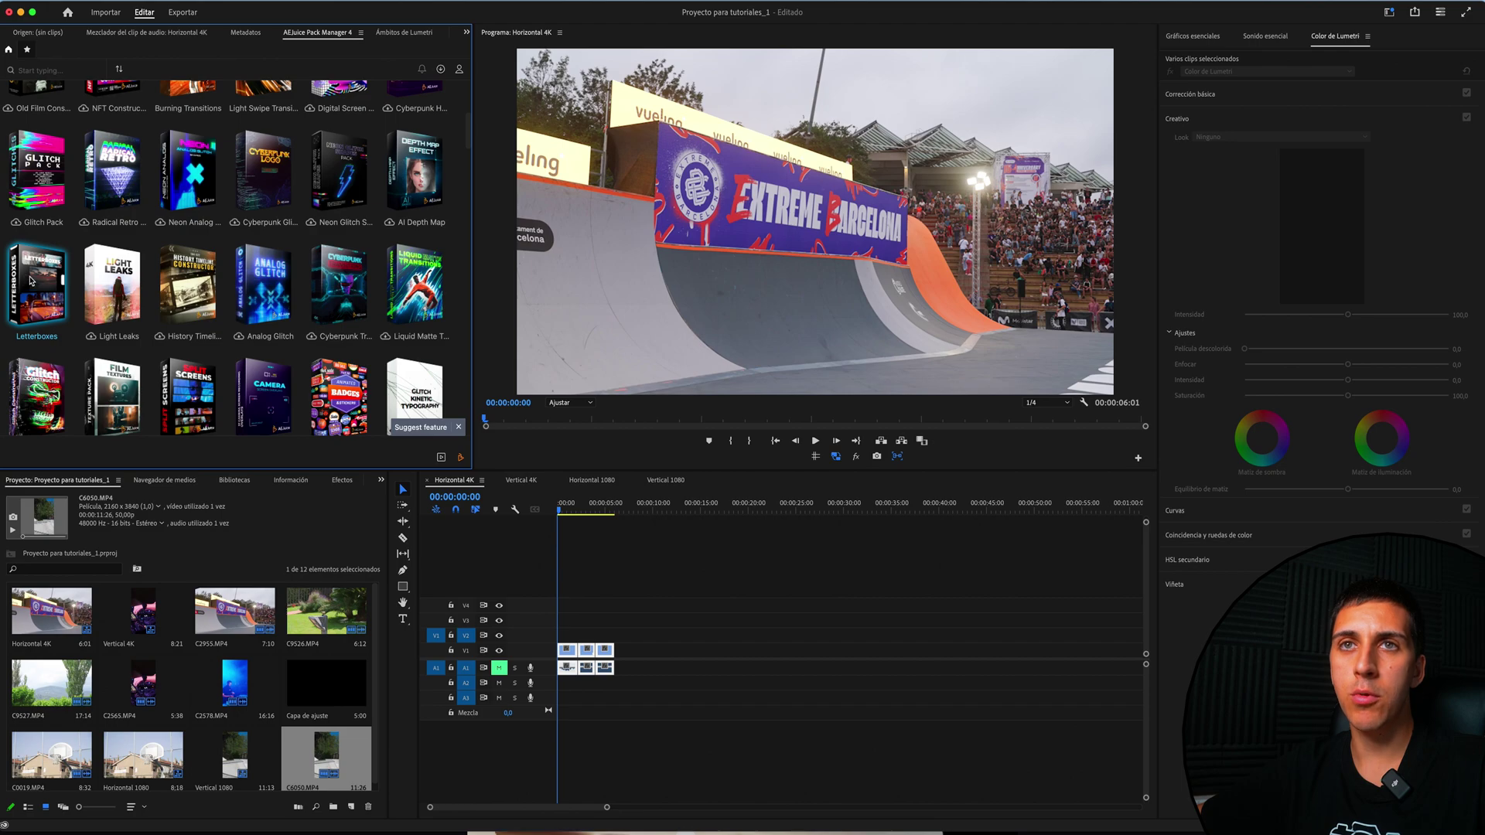
pyautogui.moveTo(31, 280)
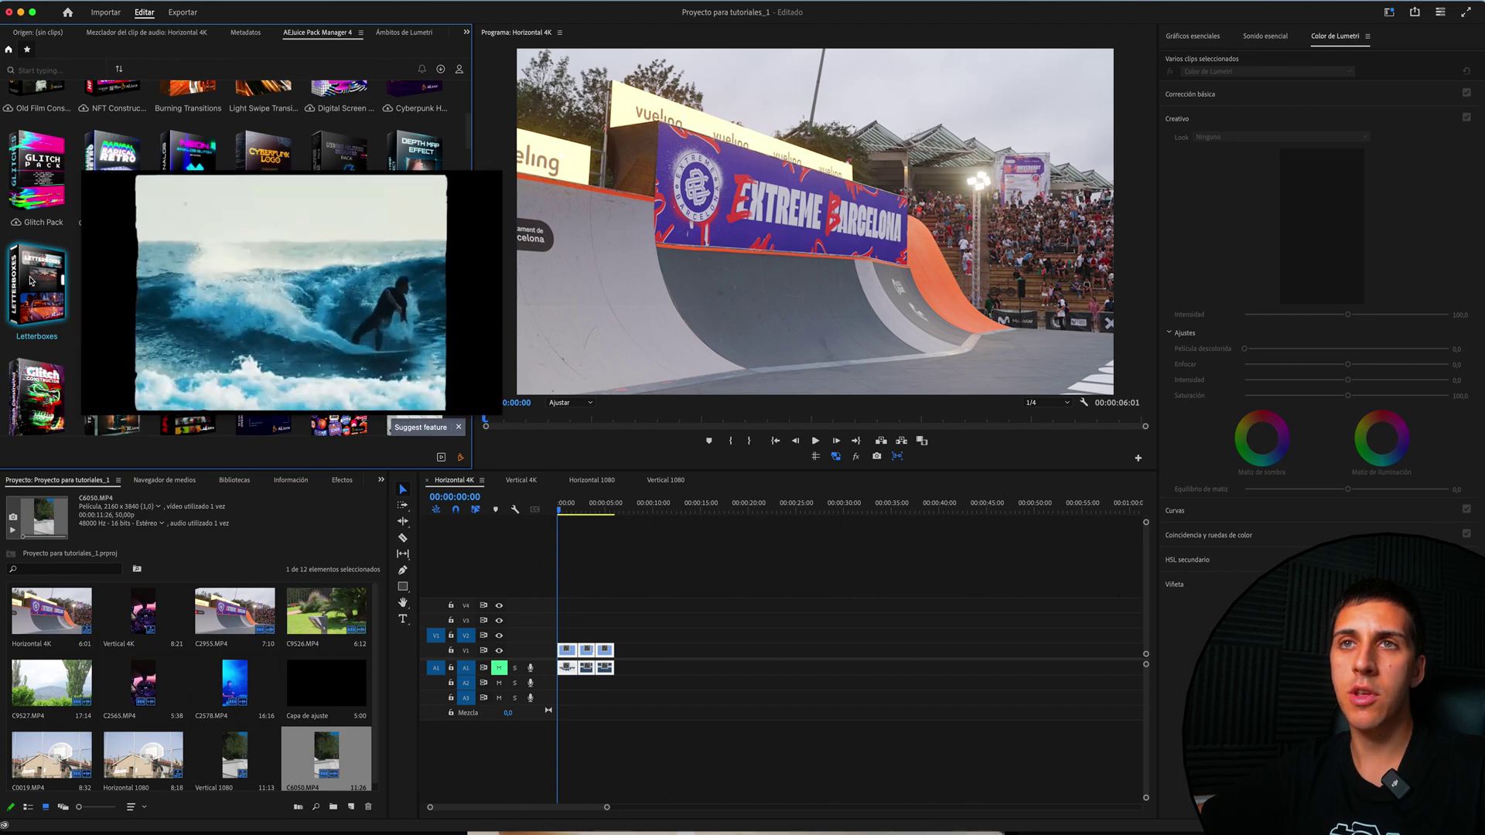
pyautogui.click(30, 287)
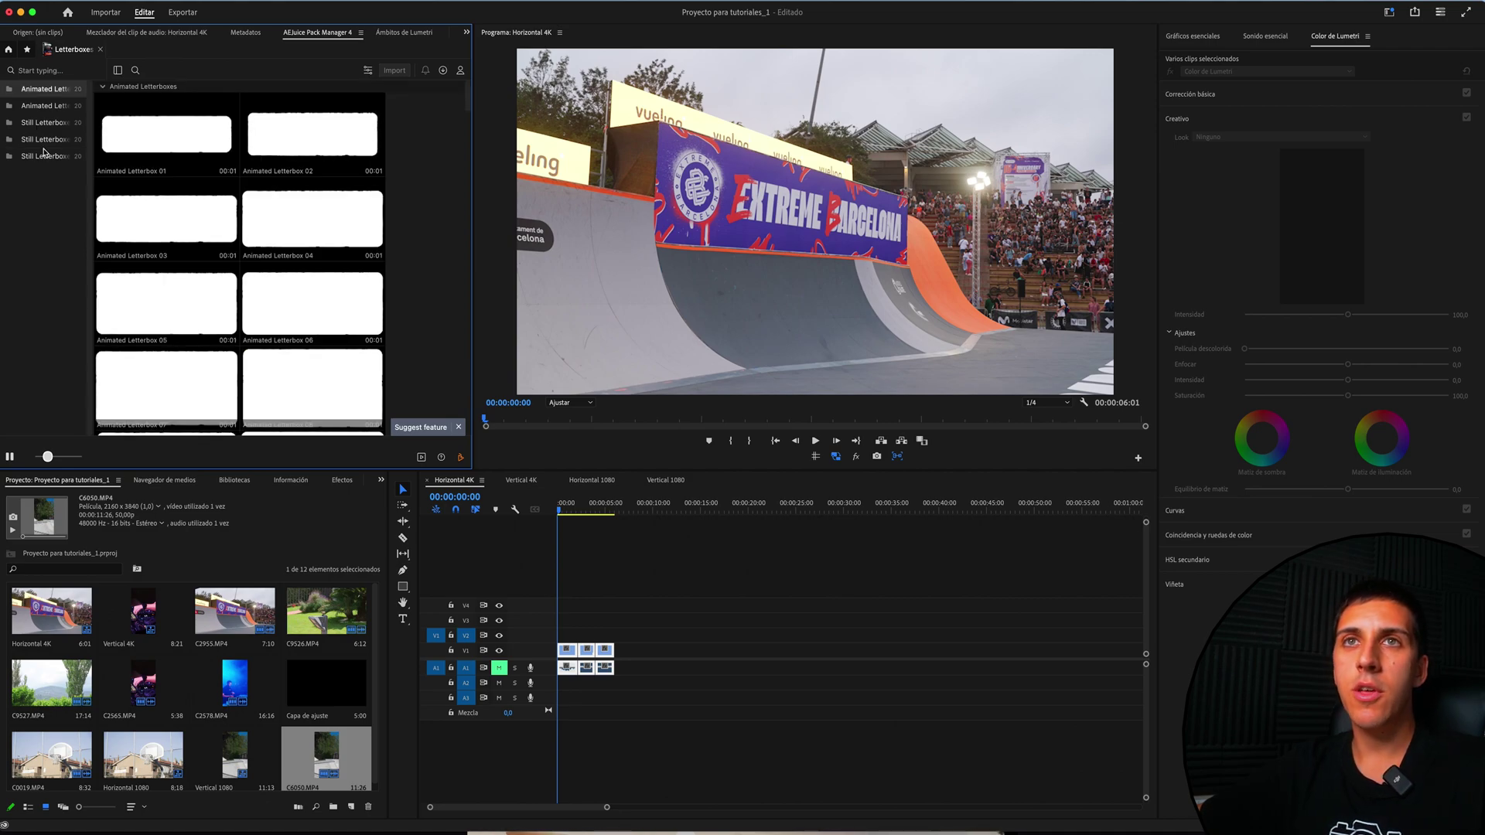
# Browse the grain and still letterbox categories, then import Animated Letterbox Grain 04 to the timeline.
pyautogui.moveTo(153, 94)
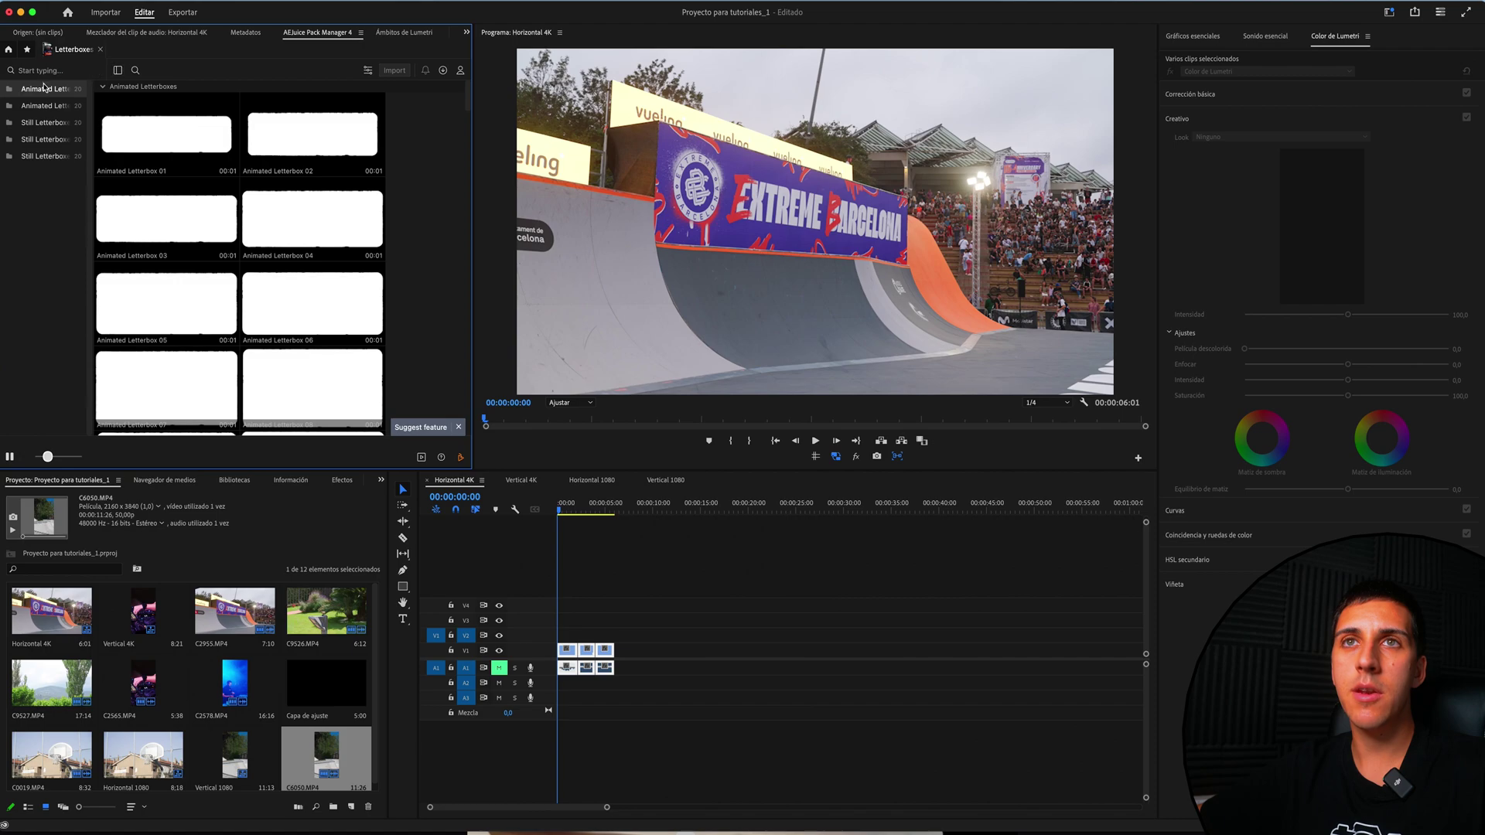
pyautogui.click(59, 104)
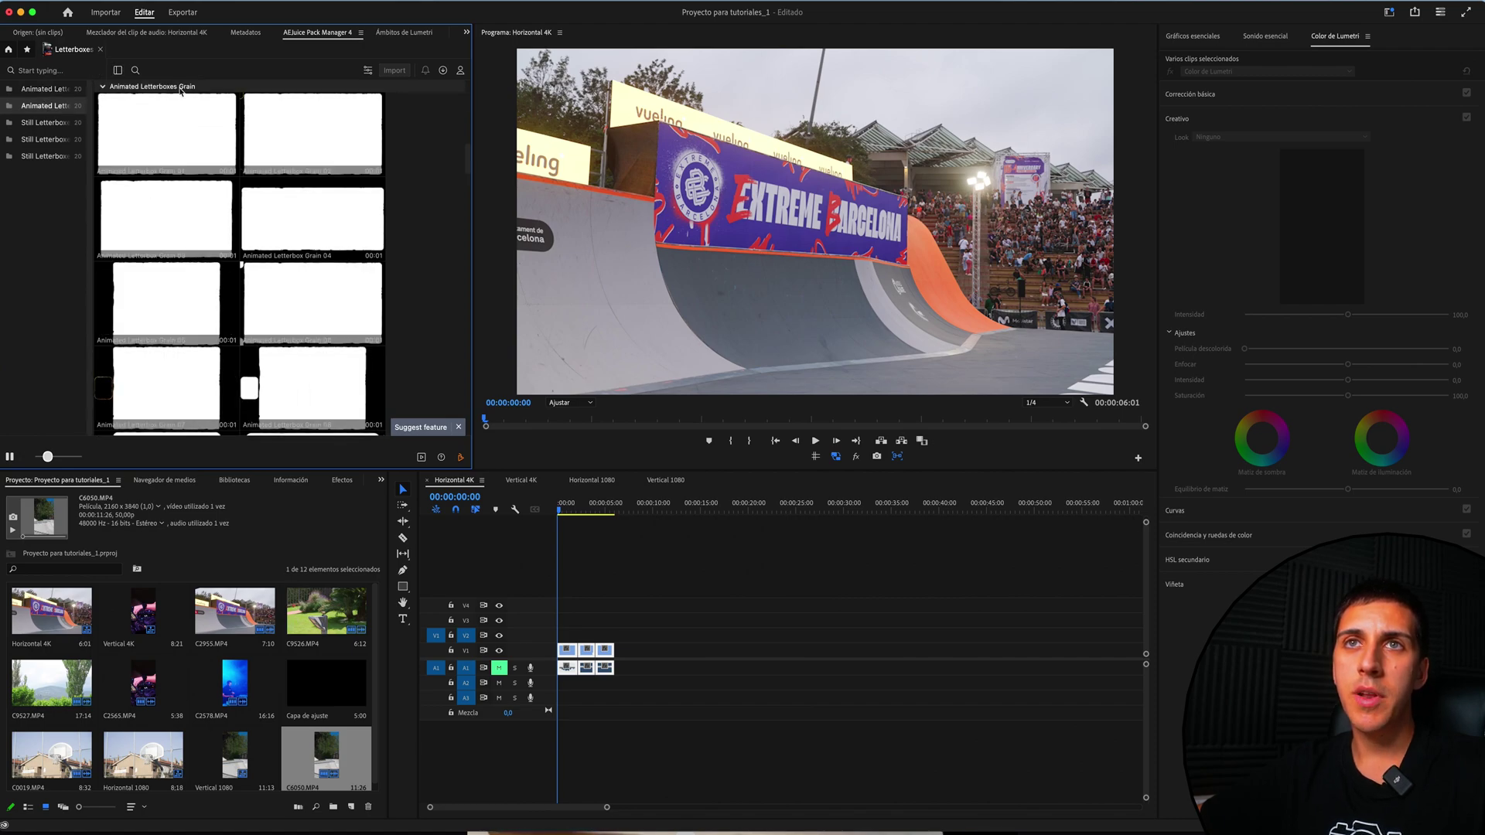
pyautogui.click(54, 139)
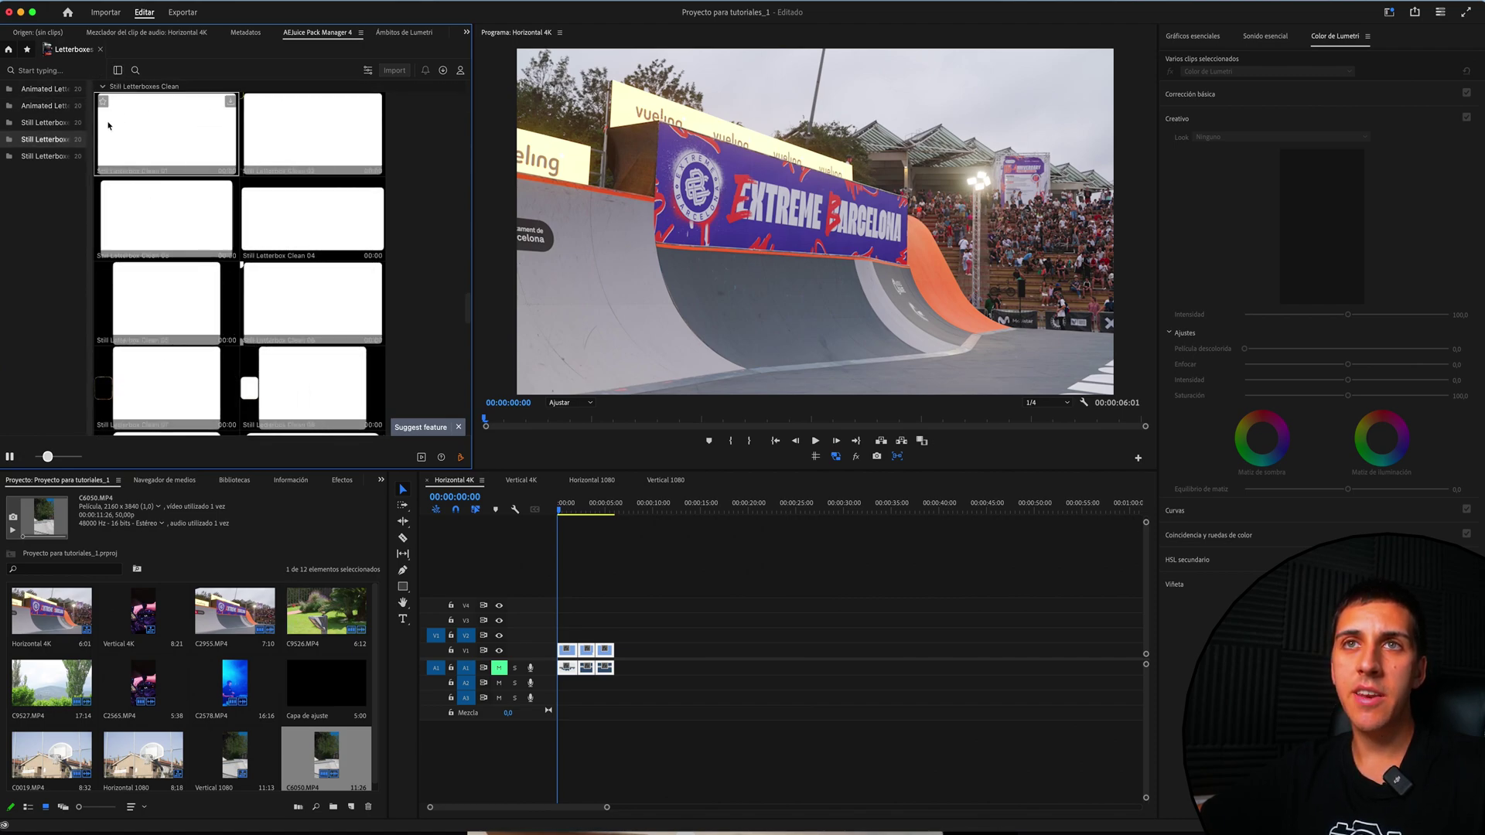
pyautogui.scroll(10, 395, 261)
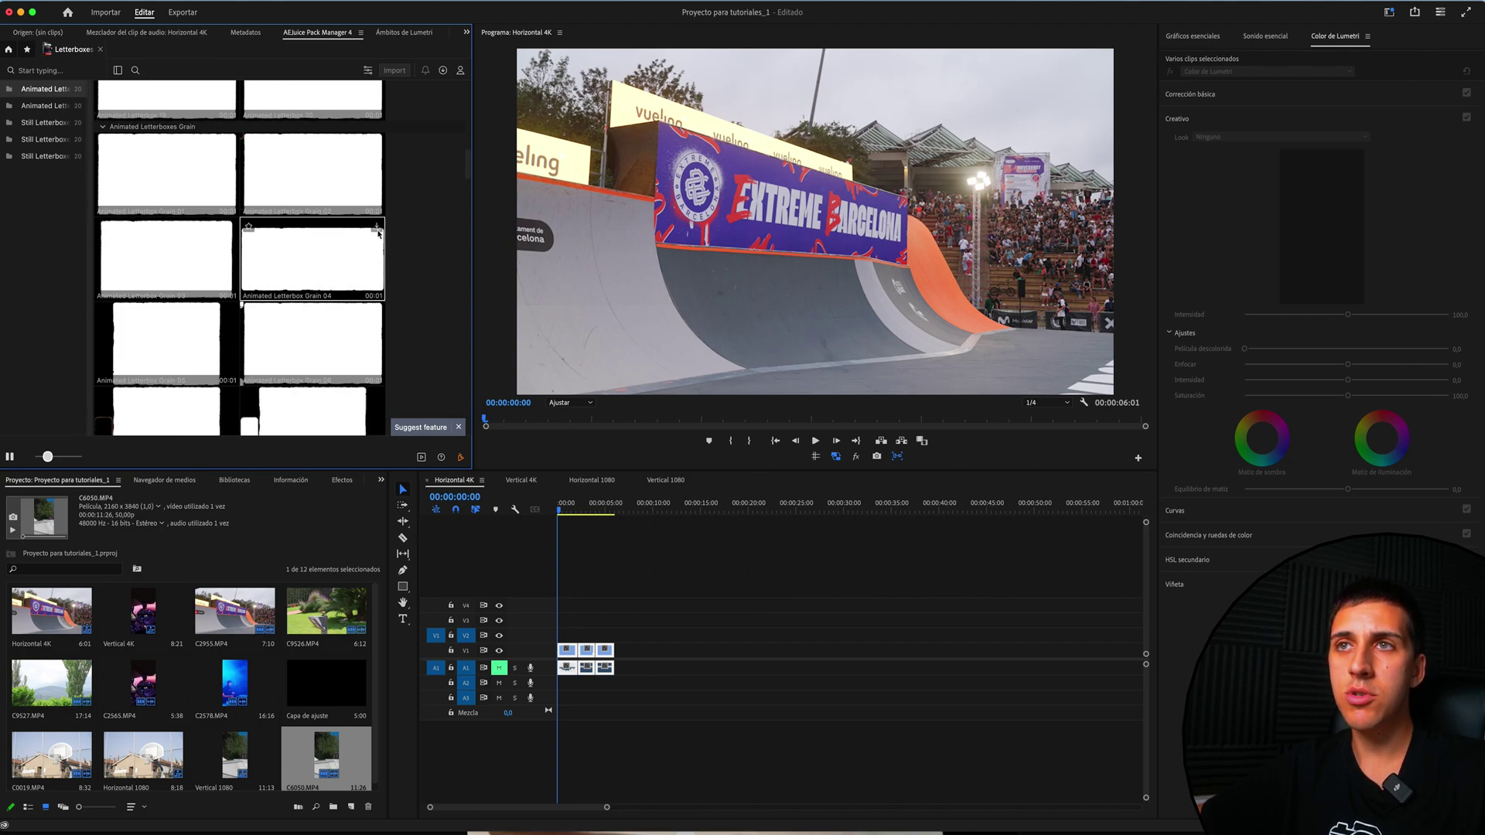
pyautogui.click(377, 228)
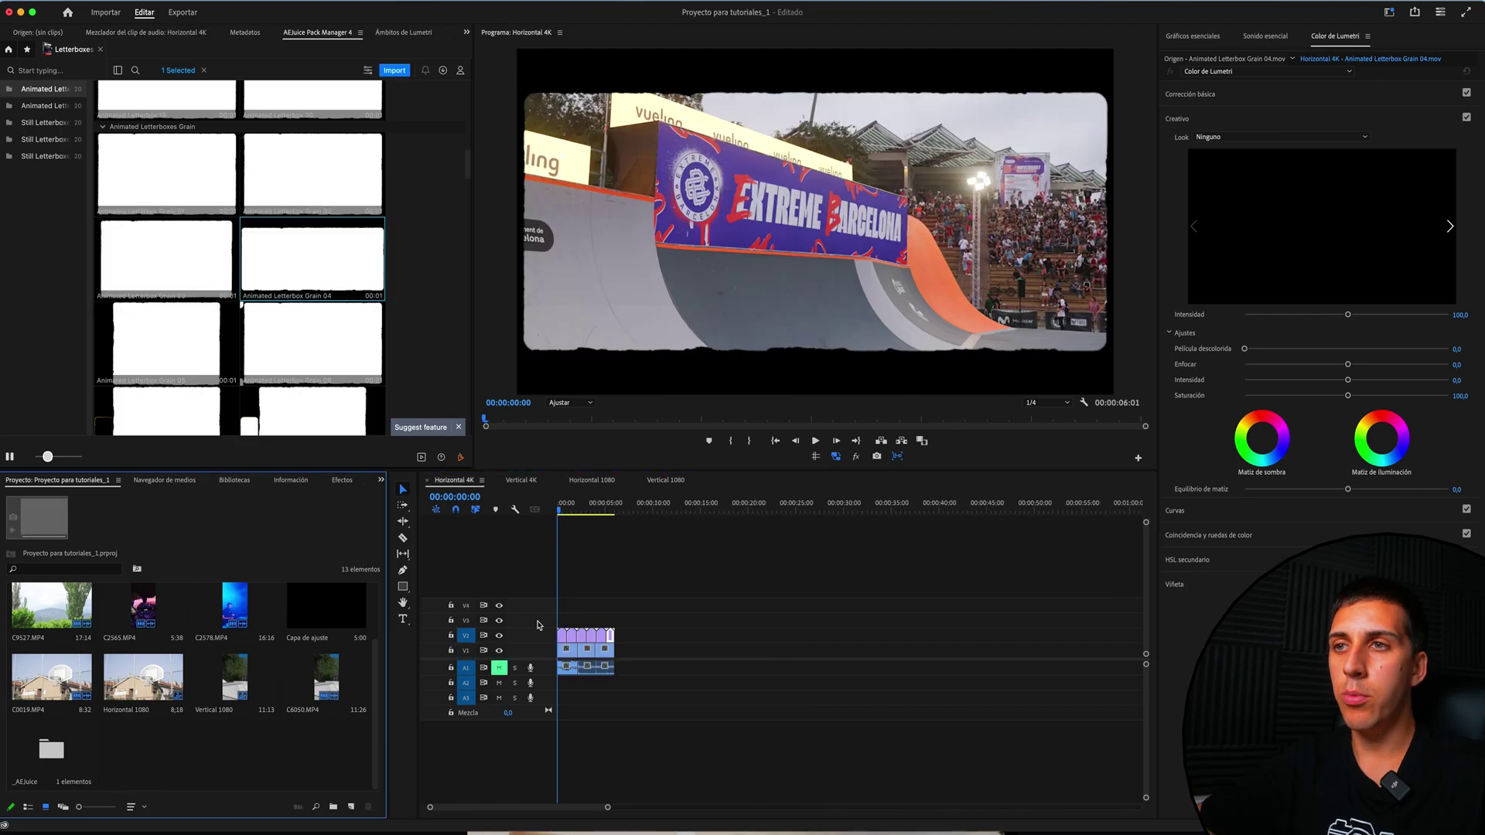
# Play the Horizontal 4K sequence to preview the grain letterbox, then step back.
pyautogui.click(558, 613)
pyautogui.press('space')
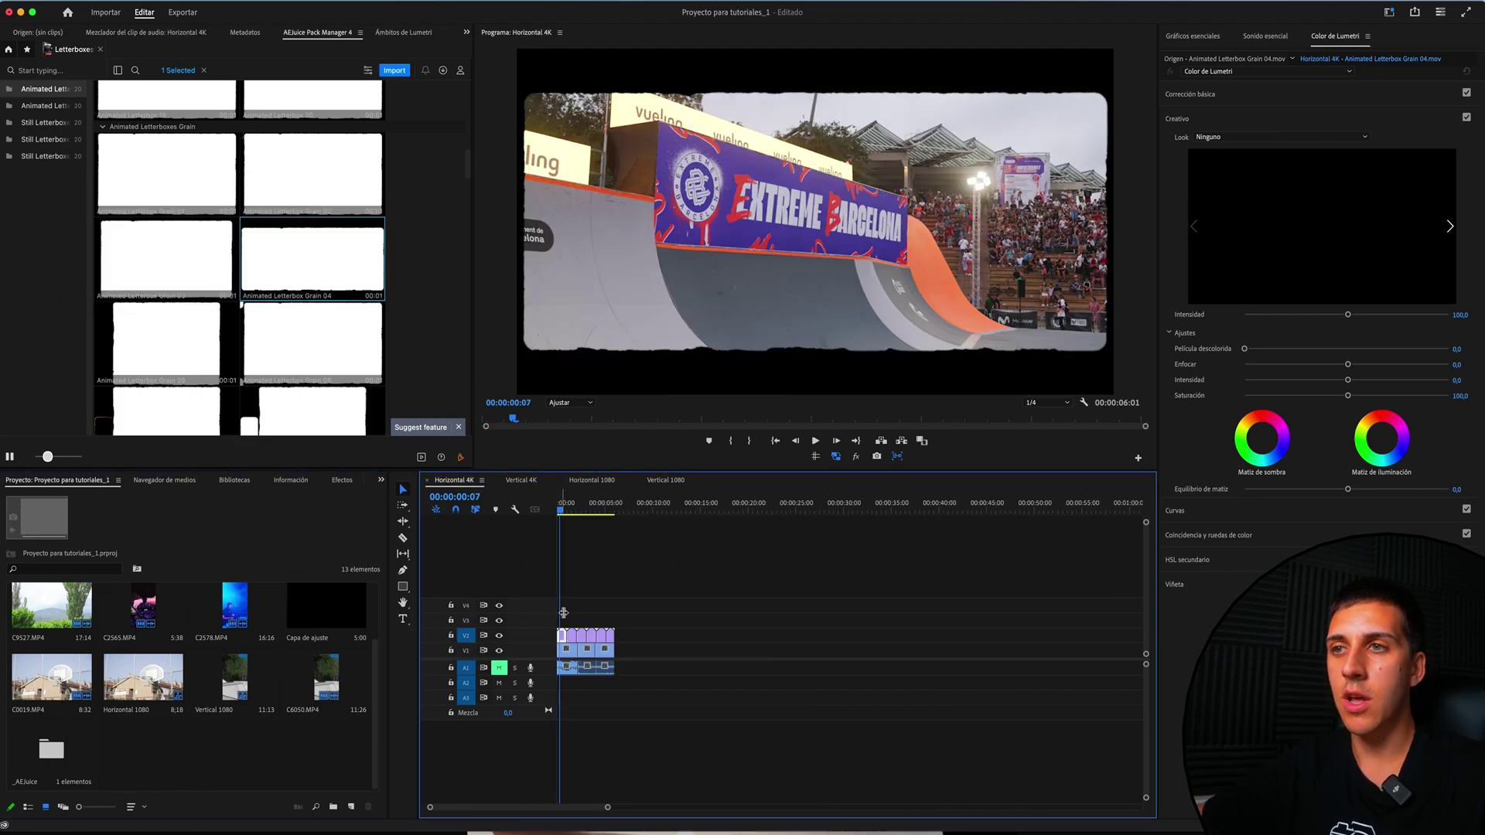
pyautogui.press('j')
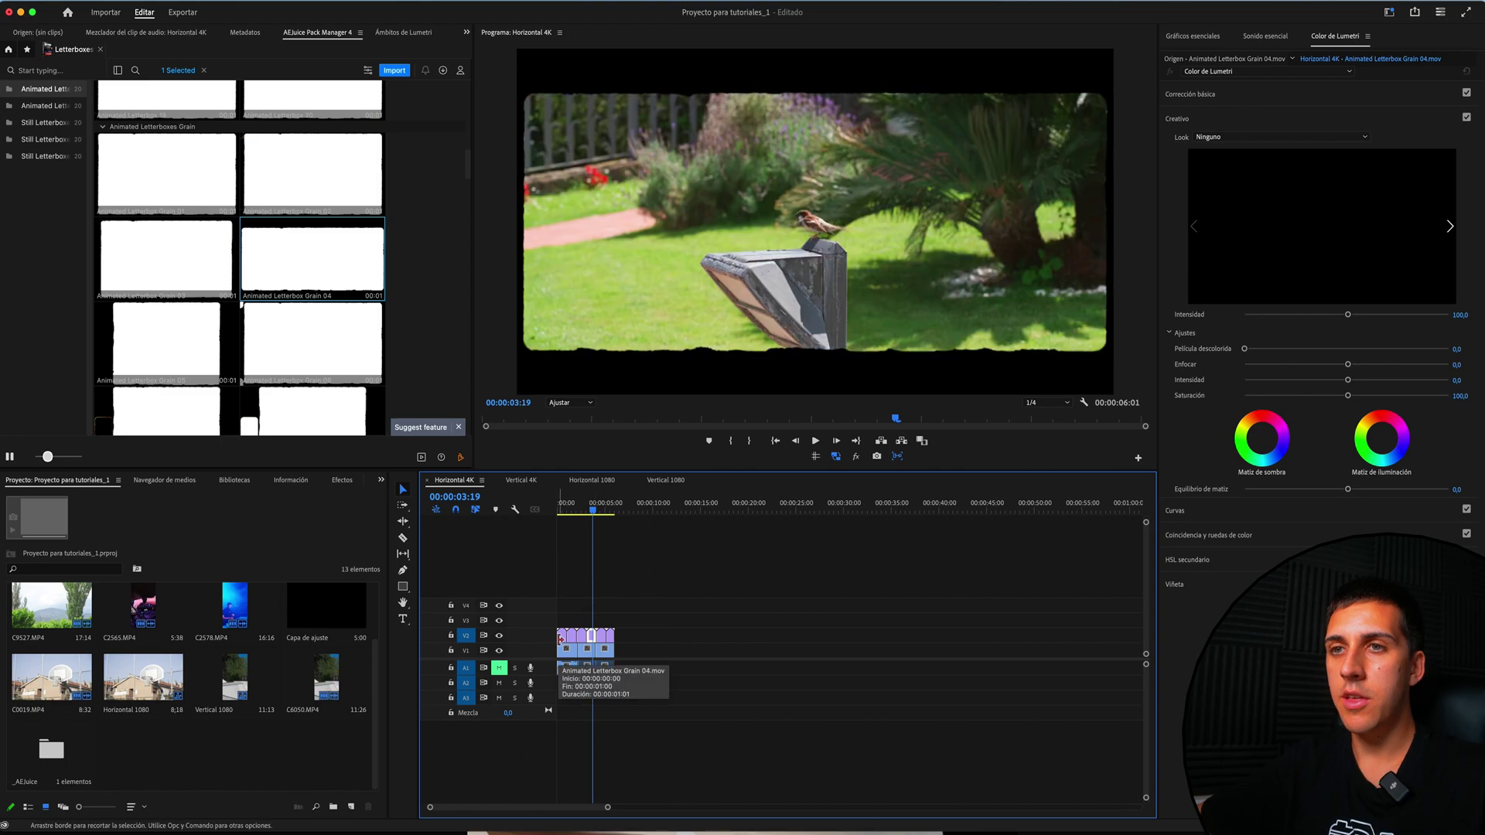
# Open the _AEJuice bin and select the Animated Letterbox Grain 04 clip.
pyautogui.click(65, 767)
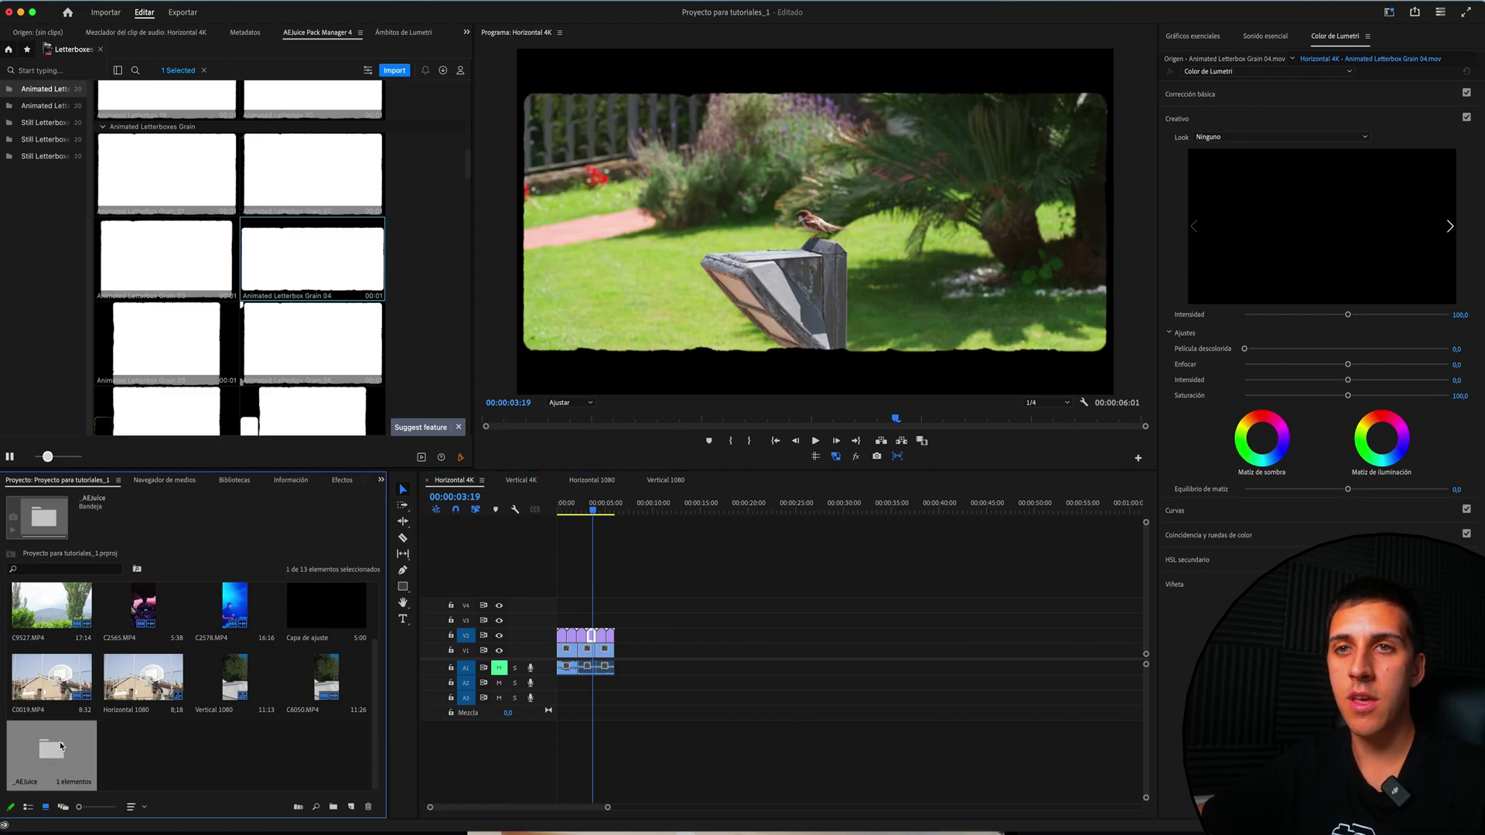
pyautogui.doubleClick(60, 746)
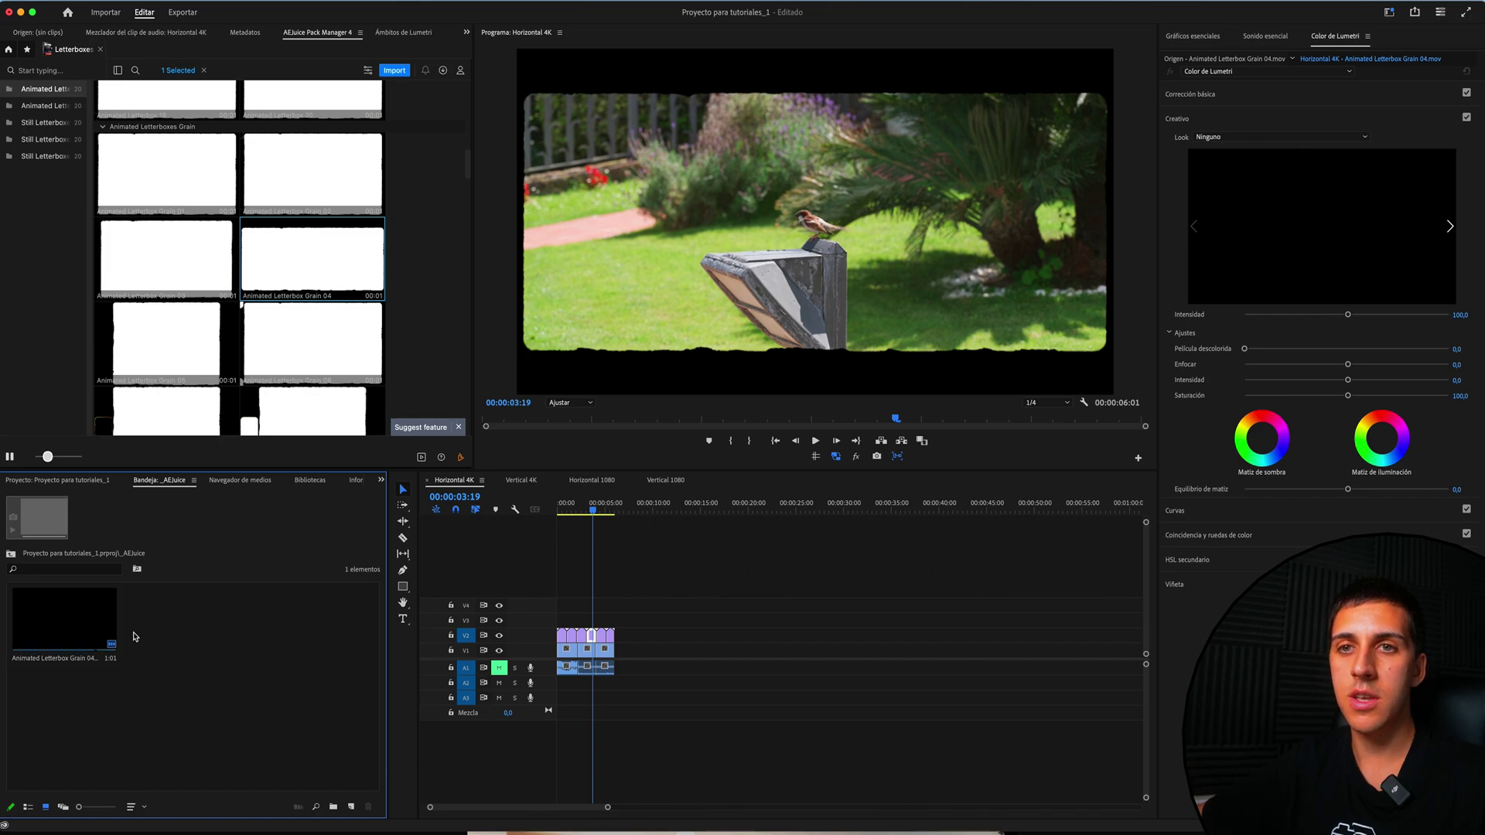
pyautogui.click(83, 619)
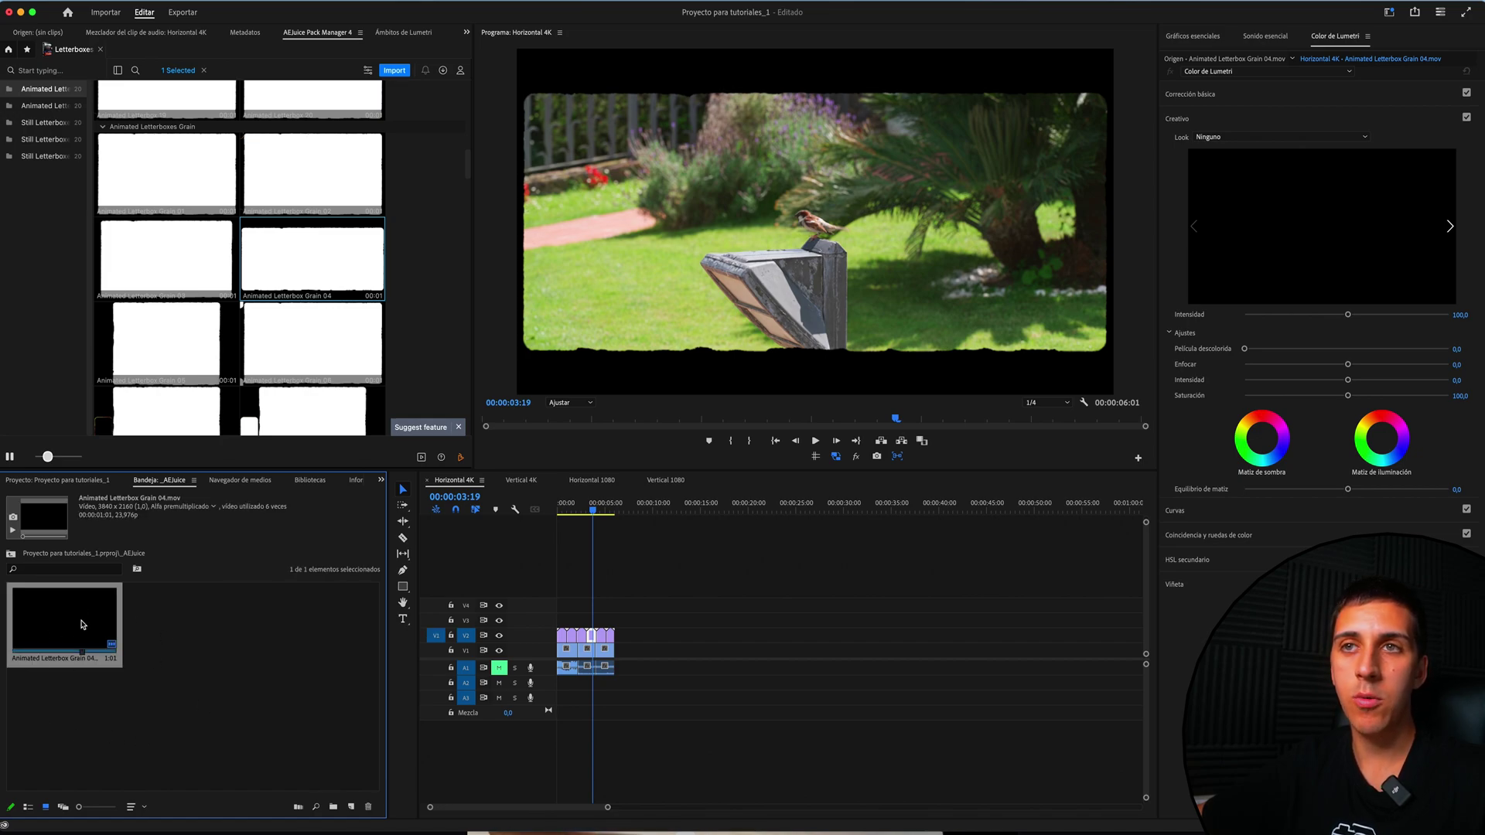
# Place C9527.MP4 on V1 and Animated Letterbox Grain 04 on V2 above it.
pyautogui.hotkey('shift', '1')
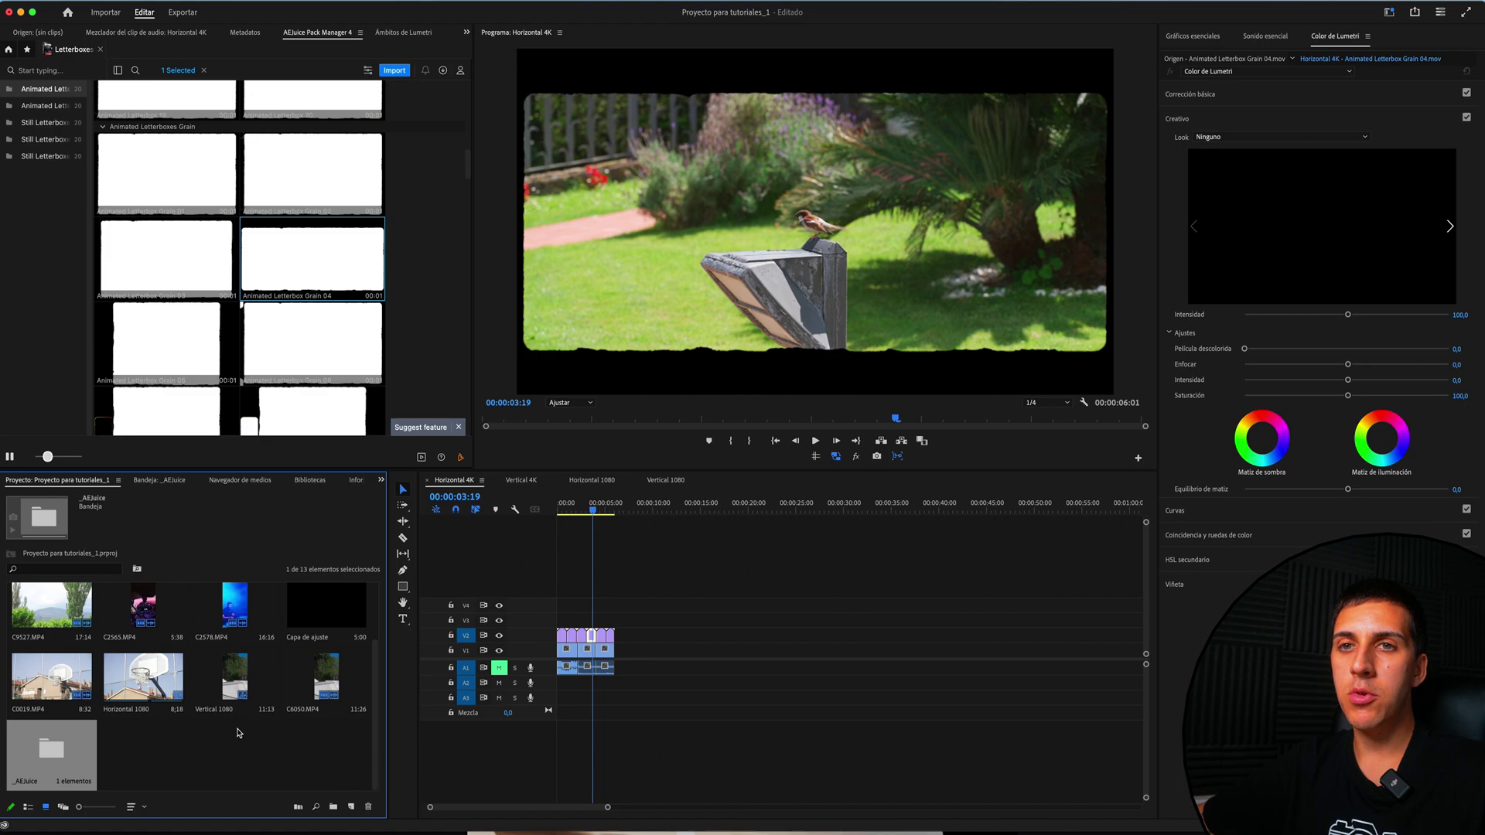
pyautogui.moveTo(97, 642); pyautogui.dragTo(630, 650)
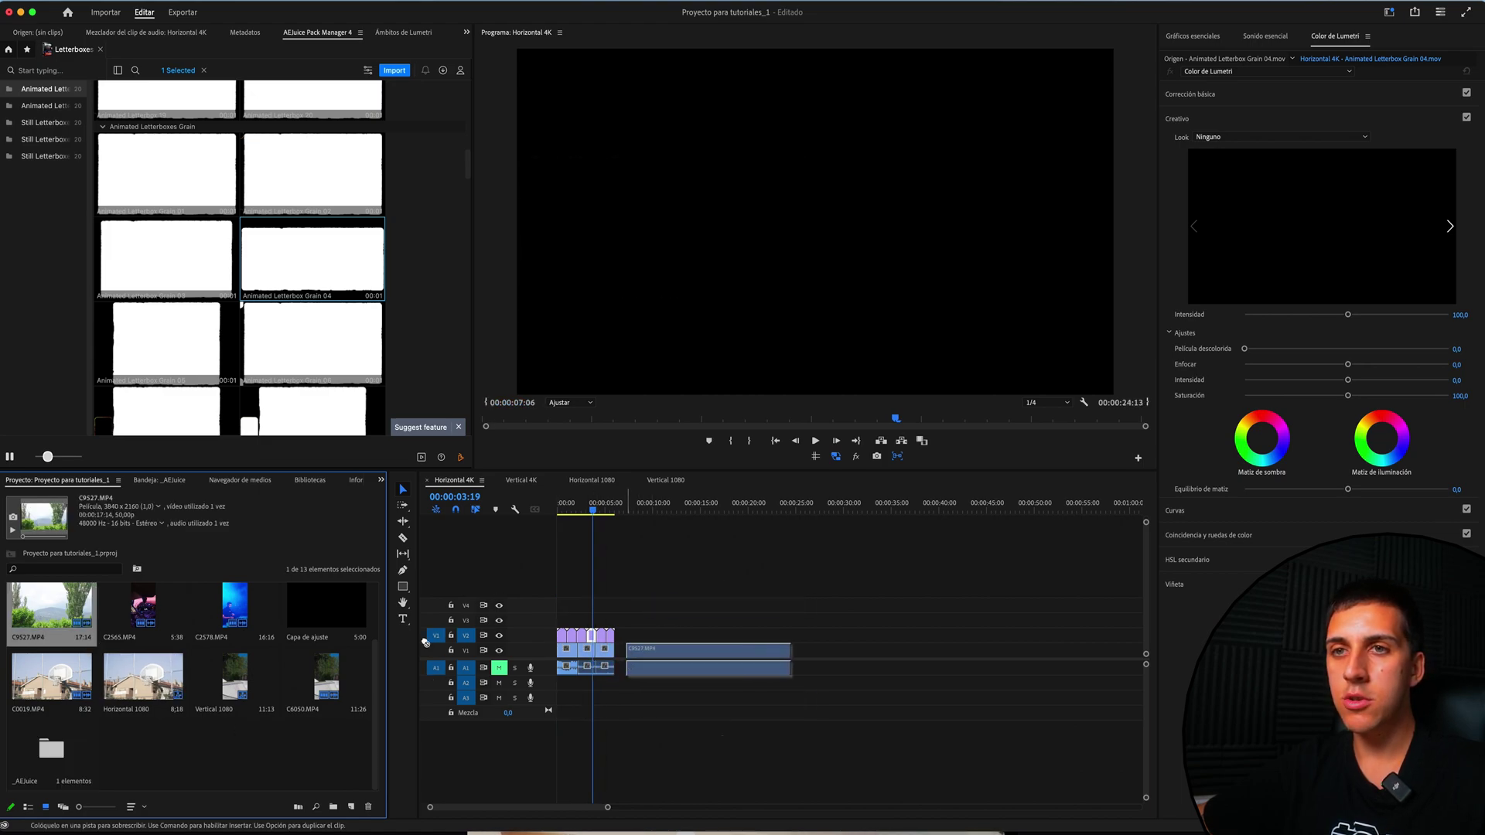
pyautogui.doubleClick(51, 748)
pyautogui.moveTo(64, 619); pyautogui.dragTo(611, 555)
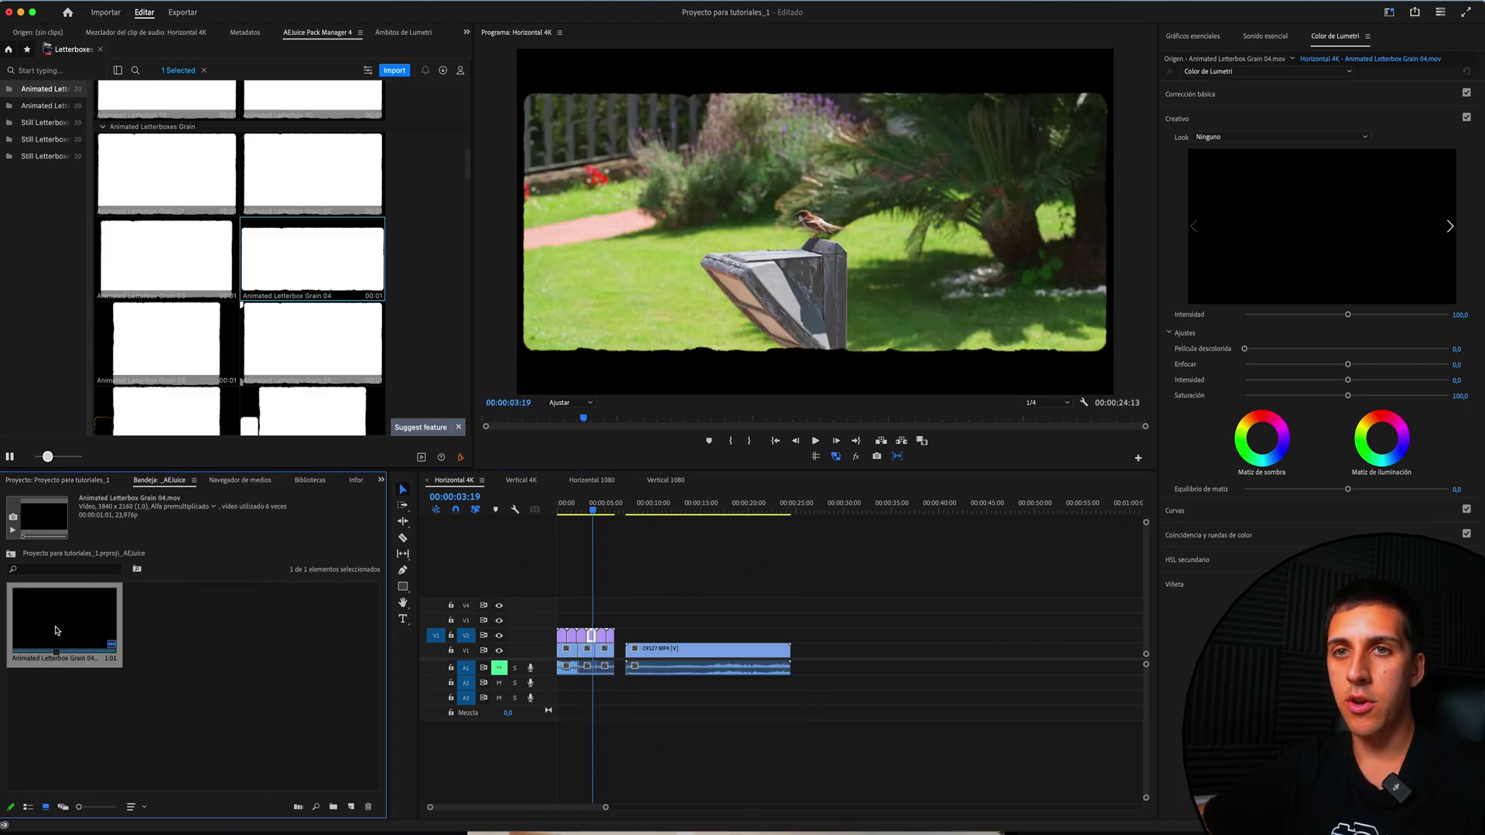
pyautogui.moveTo(636, 642); pyautogui.dragTo(630, 636)
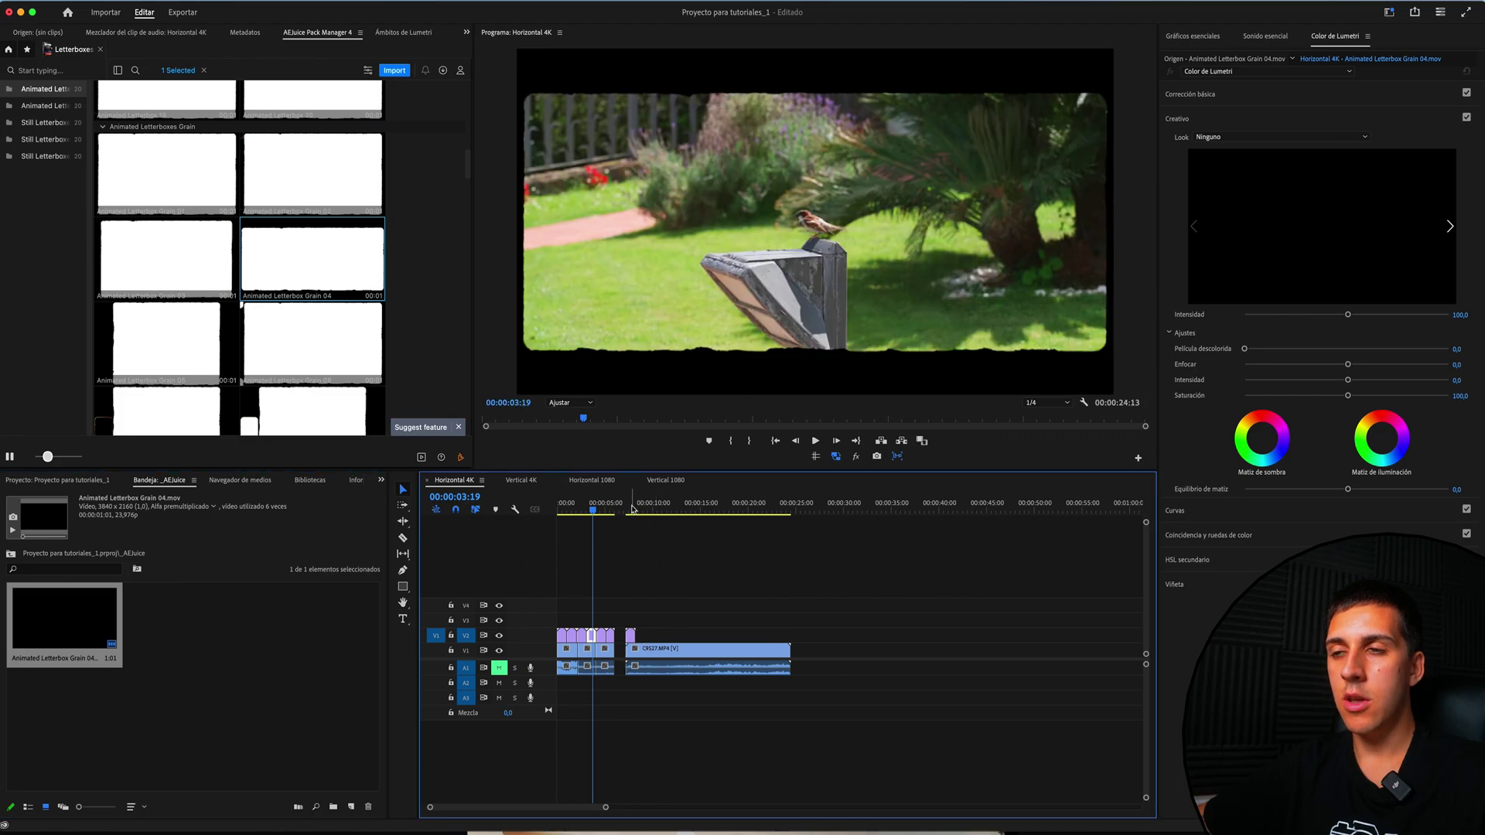
pyautogui.click(640, 594)
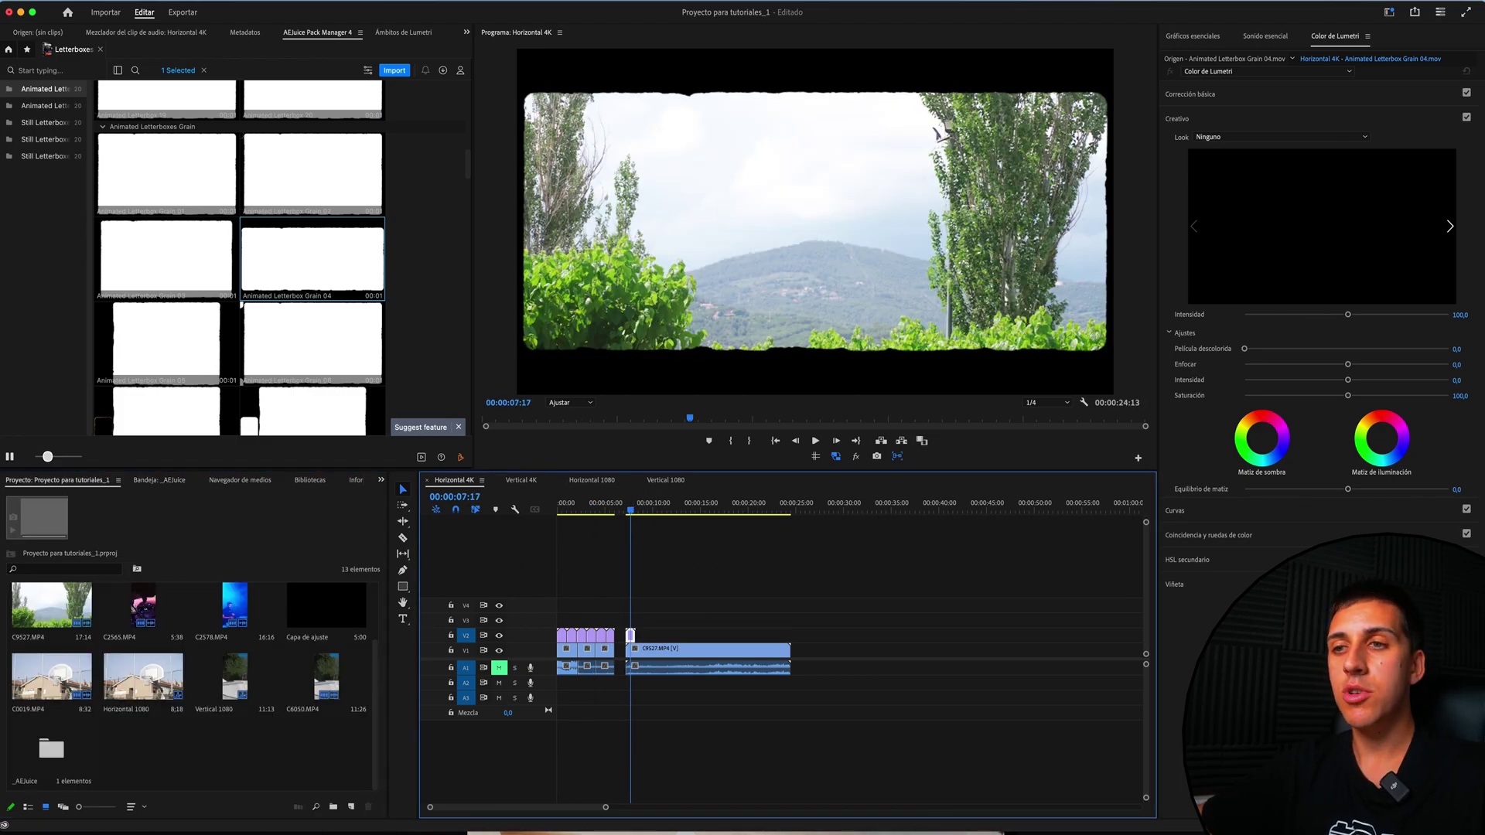
# In Finder, open Letterboxes > Letterboxes Images > Still Letterboxes Grain.
pyautogui.click(481, 808)
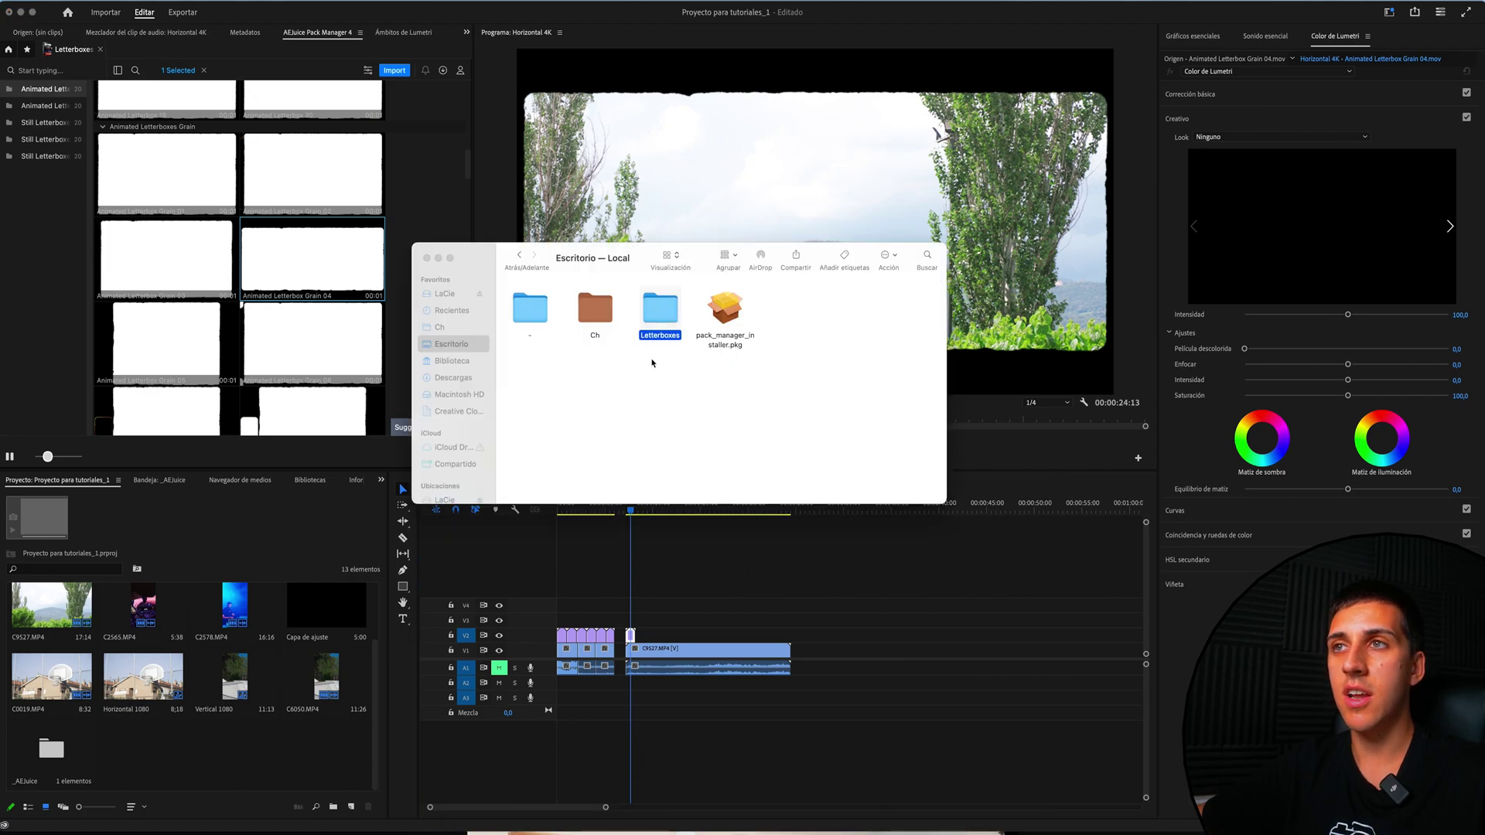
pyautogui.doubleClick(648, 316)
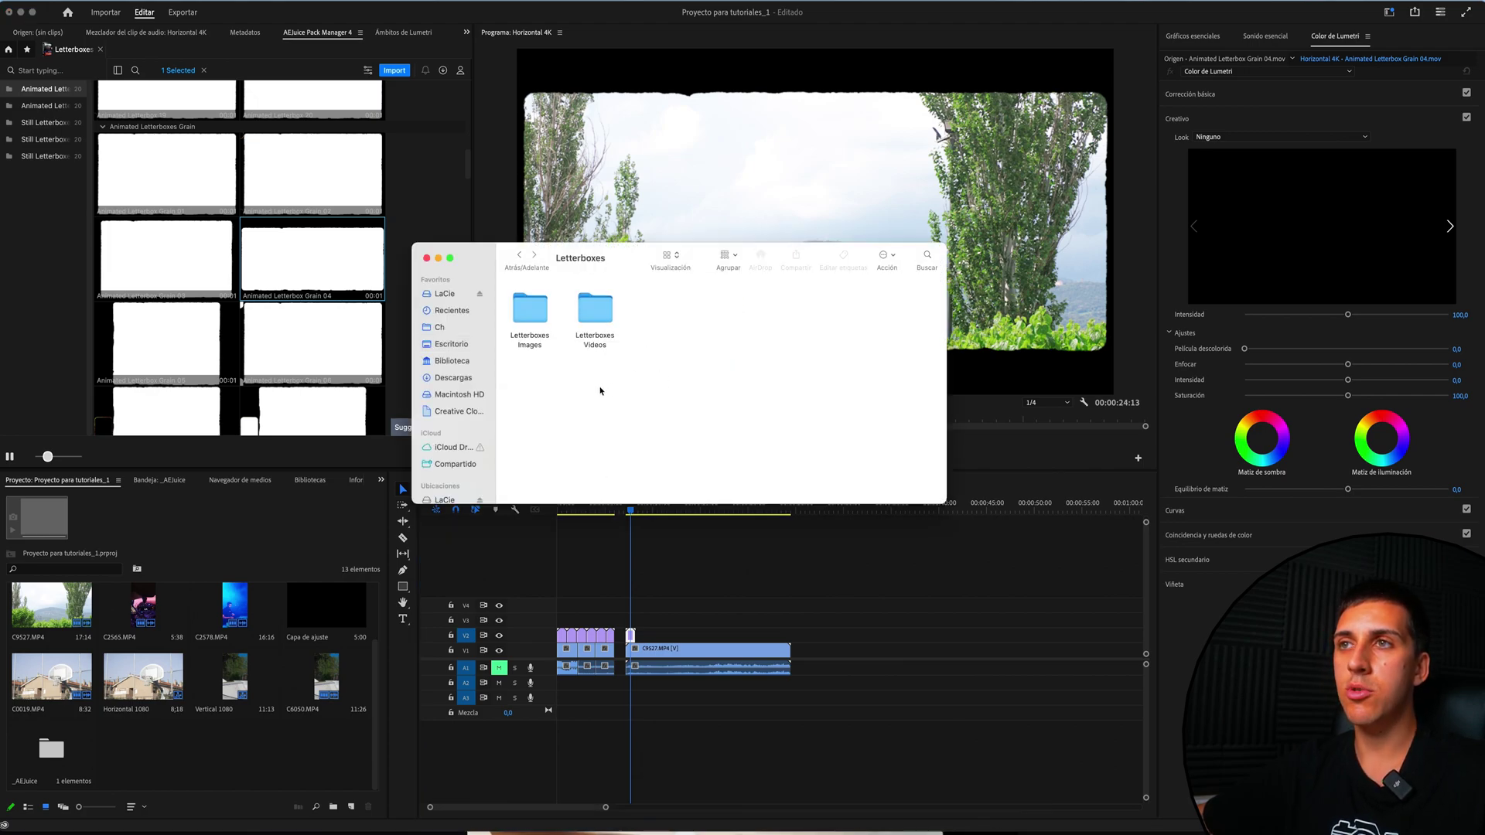
pyautogui.click(608, 317)
pyautogui.doubleClick(538, 320)
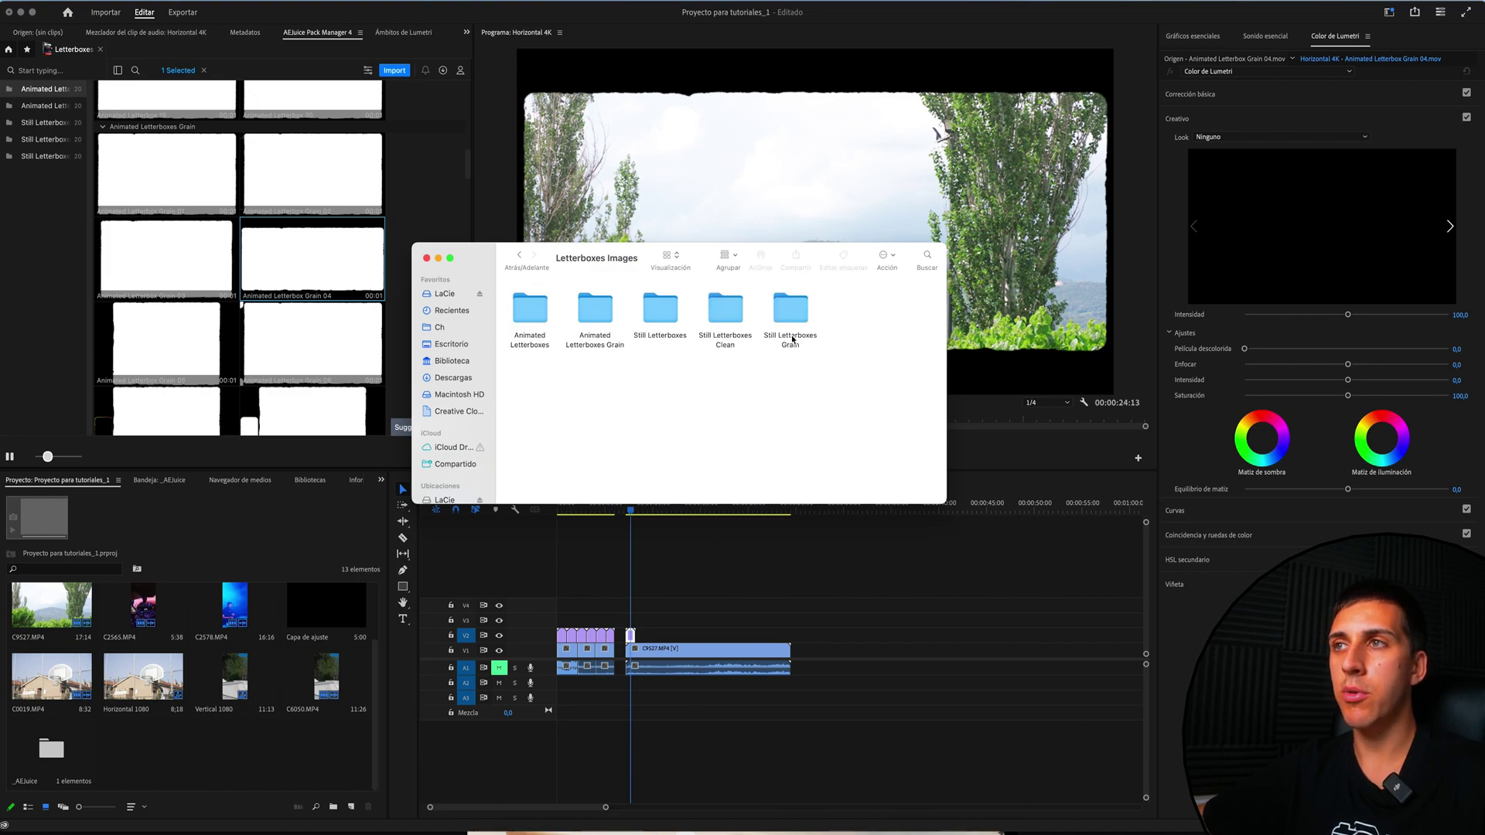
pyautogui.click(789, 313)
pyautogui.doubleClick(788, 315)
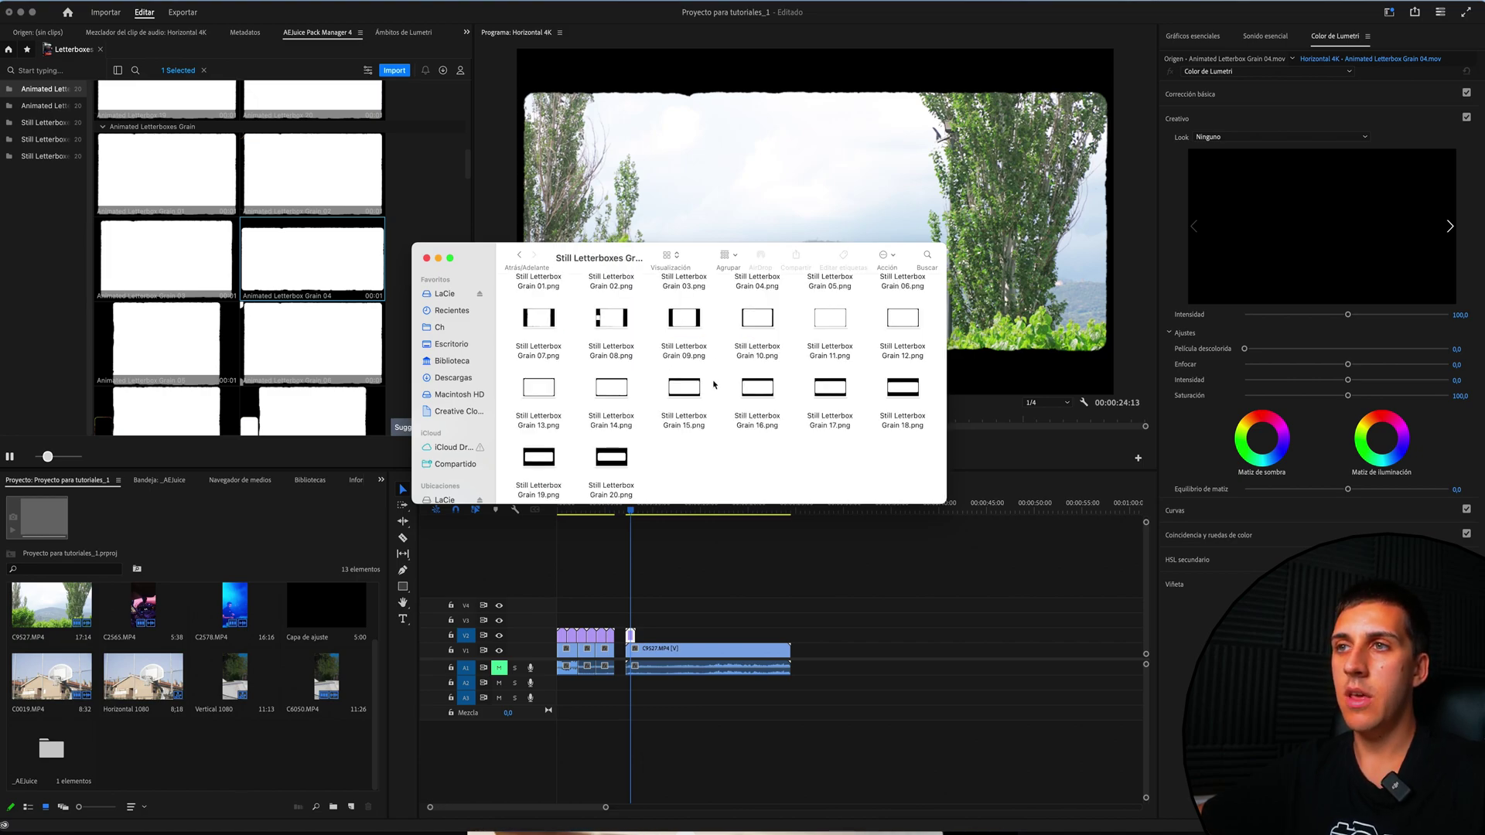
# Drag Still Letterbox Grain 20.png into Premiere's timeline and project.
pyautogui.click(611, 458)
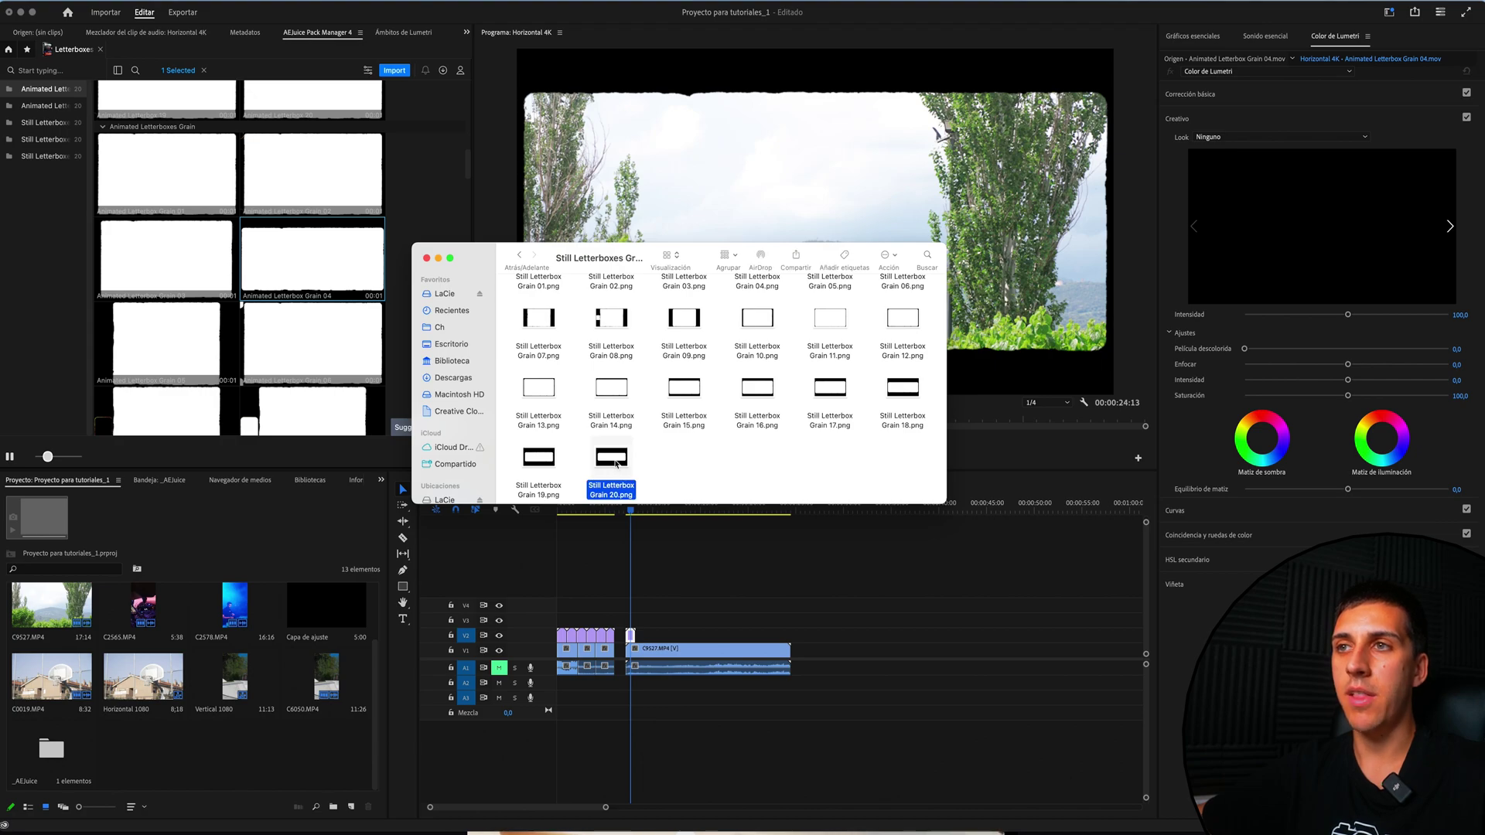
pyautogui.moveTo(611, 458)
pyautogui.mouseDown()
pyautogui.moveTo(557, 515)
pyautogui.moveTo(135, 753)
pyautogui.moveTo(657, 635)
pyautogui.mouseUp()
pyautogui.click(124, 760)
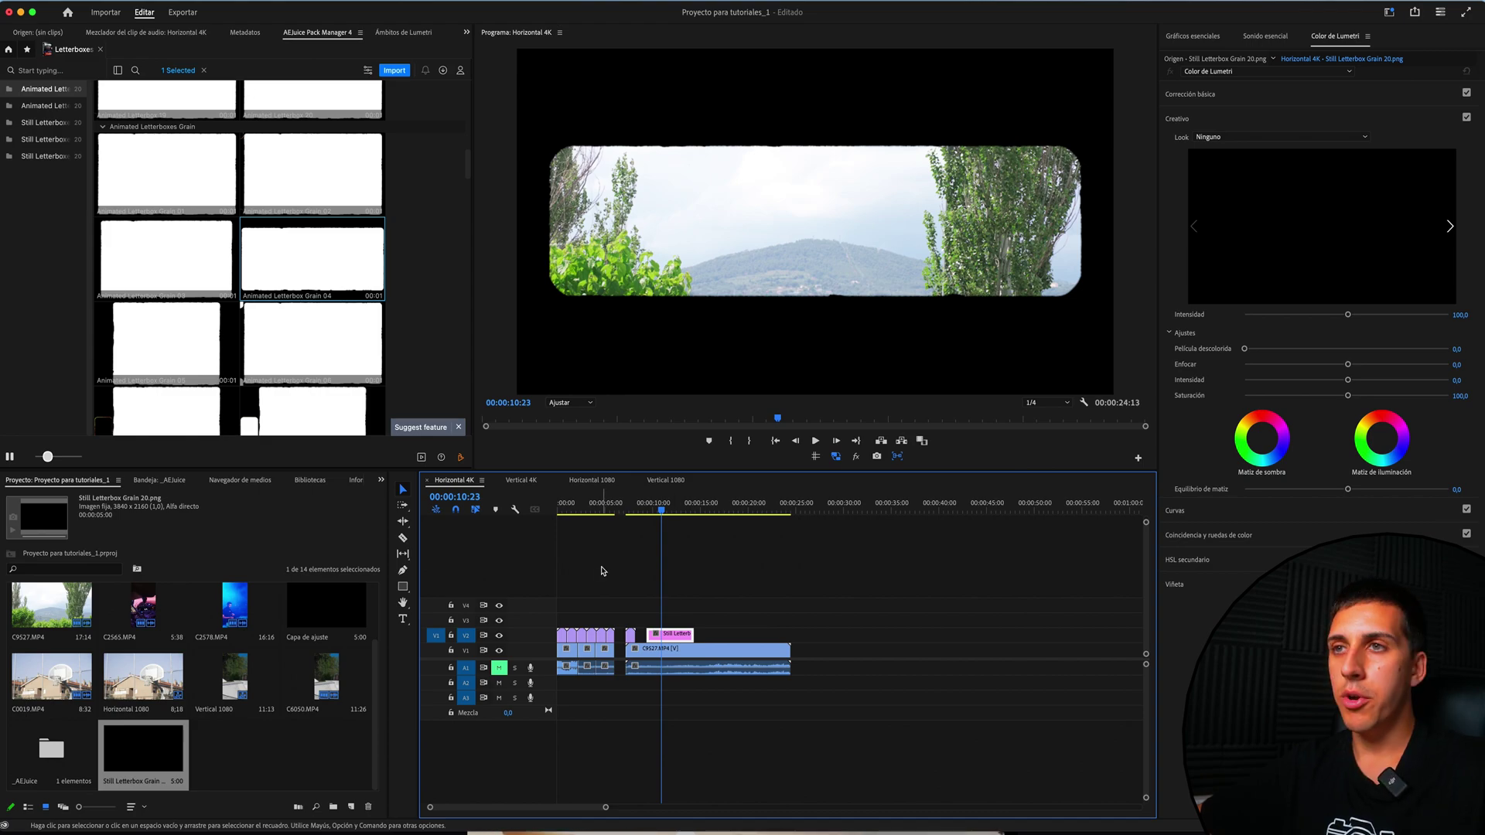
# In the Vertical 4K sequence, lay Still Letterbox Grain 20 on V2 over the DJ clip C2565.MP4.
pyautogui.click(521, 480)
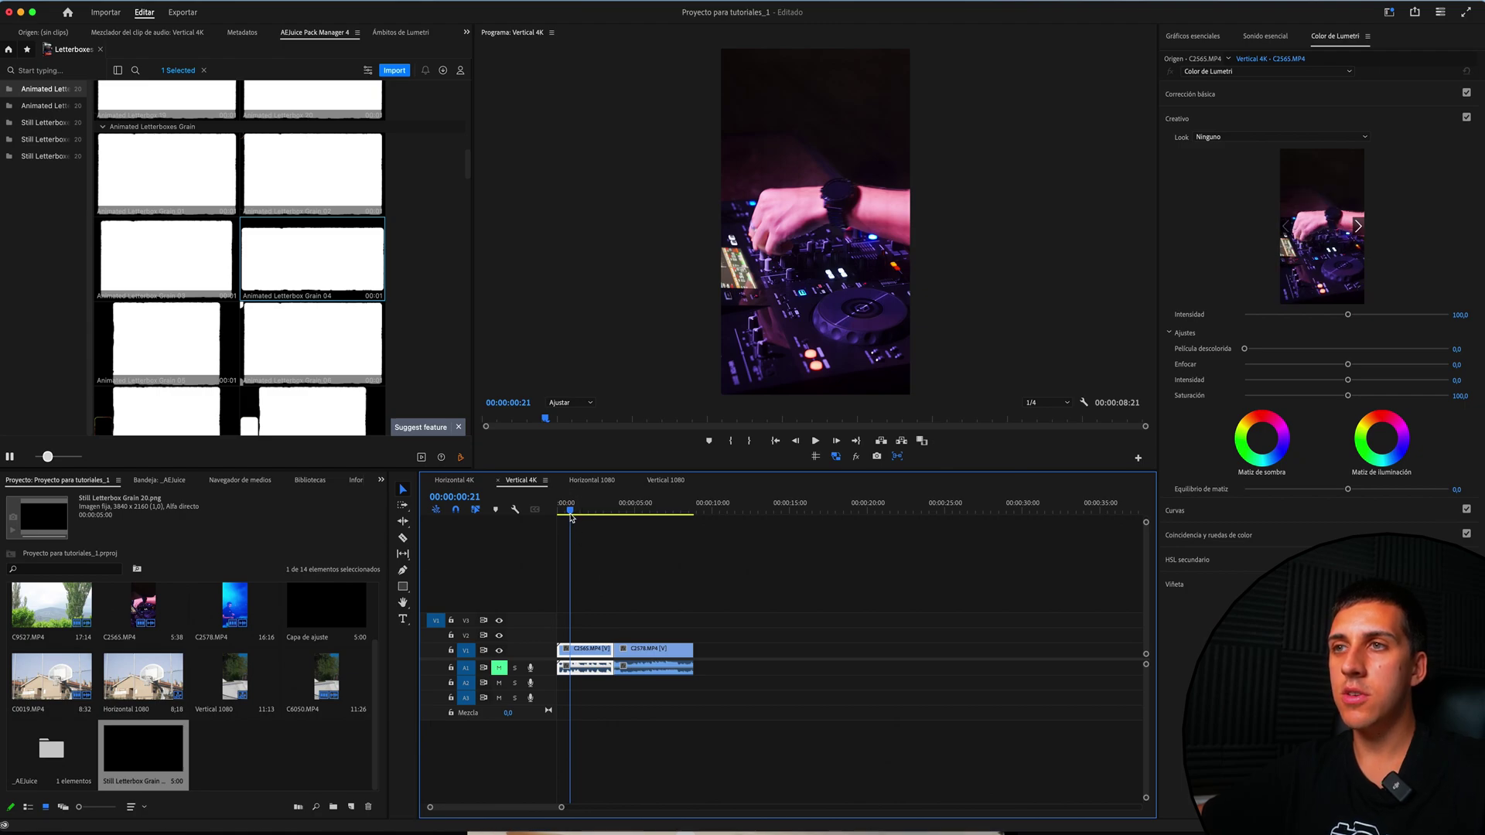
pyautogui.moveTo(575, 525)
pyautogui.mouseDown()
pyautogui.moveTo(608, 520)
pyautogui.moveTo(581, 517)
pyautogui.mouseUp()
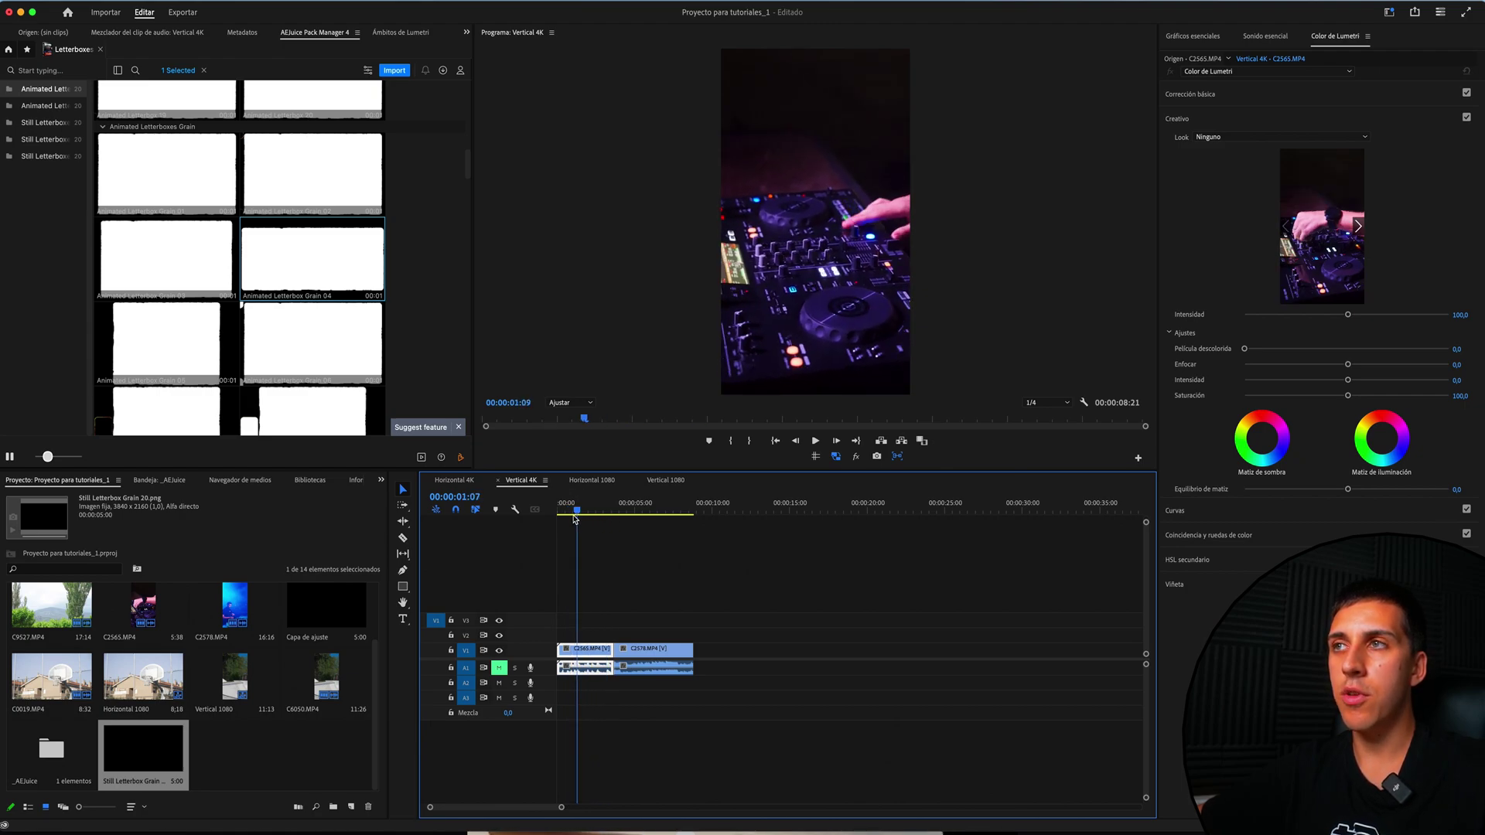
pyautogui.moveTo(136, 749); pyautogui.dragTo(591, 638)
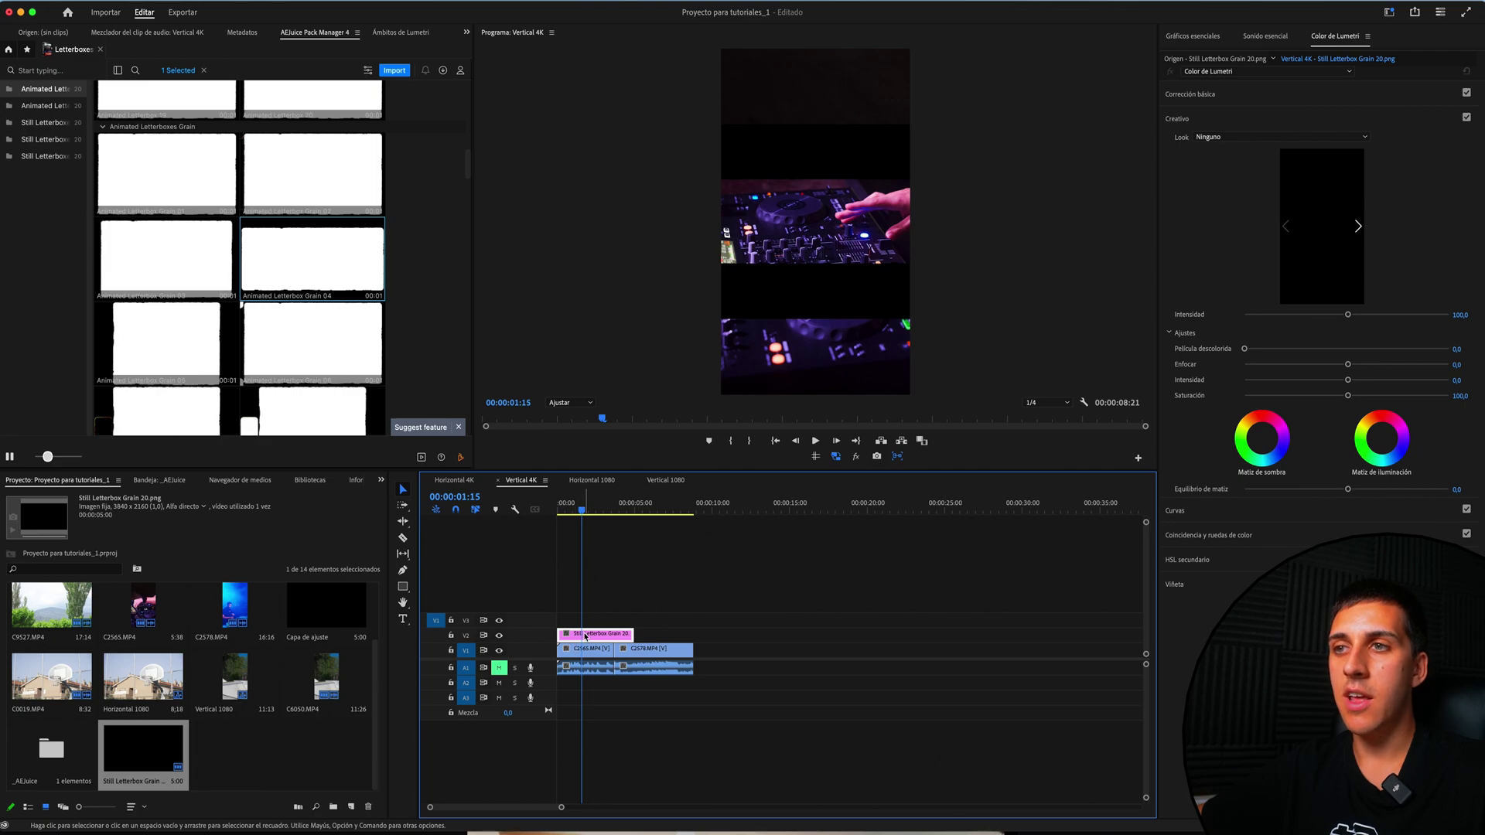
# Show Effect Controls and try a -45° letterbox rotation, then undo it.
pyautogui.click(466, 33)
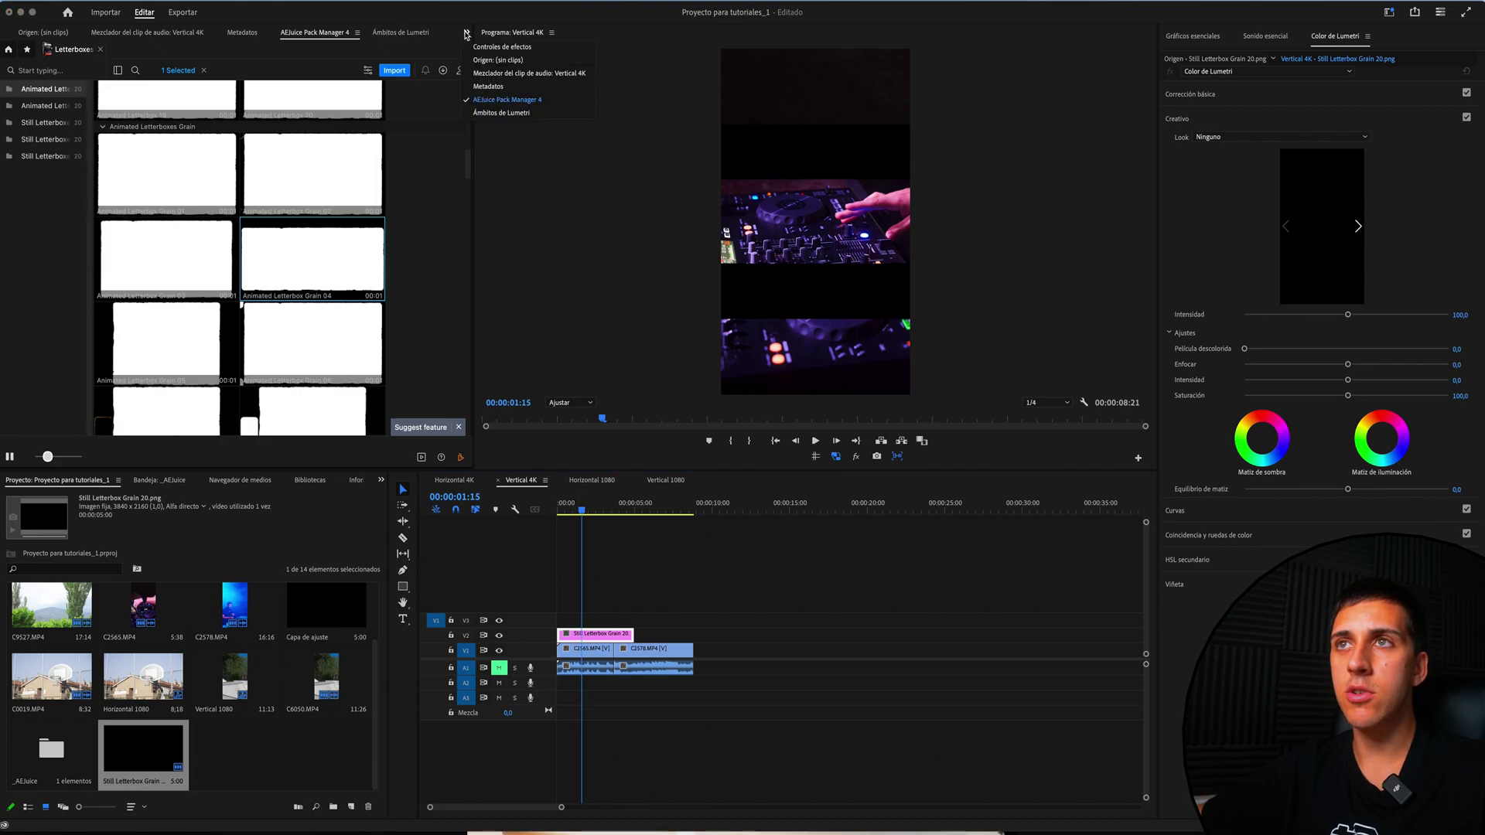
pyautogui.click(502, 46)
pyautogui.click(181, 143)
pyautogui.write('-45')
pyautogui.press('Return')
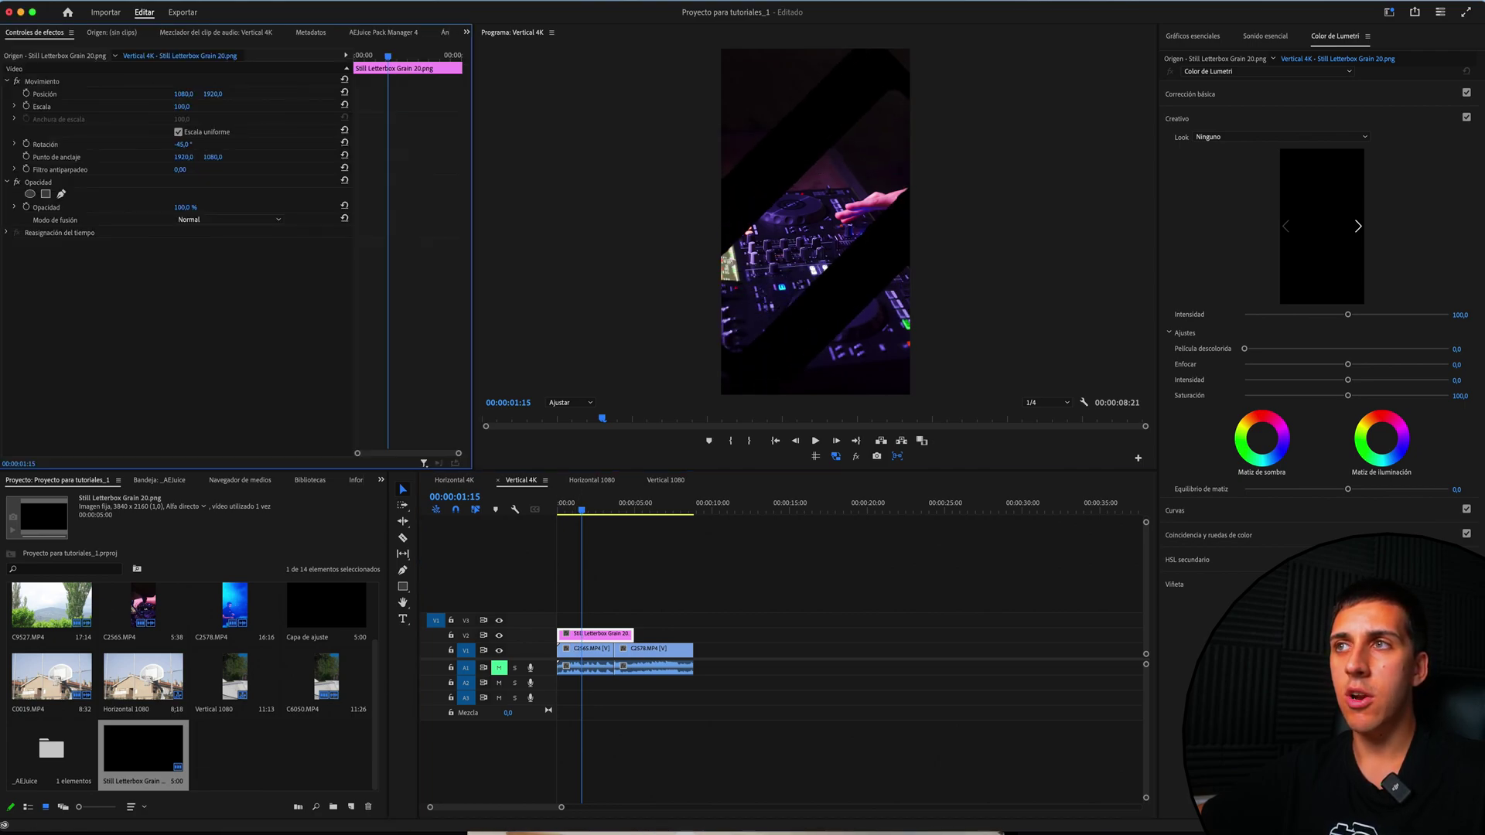
pyautogui.hotkey('ctrl', 'z')
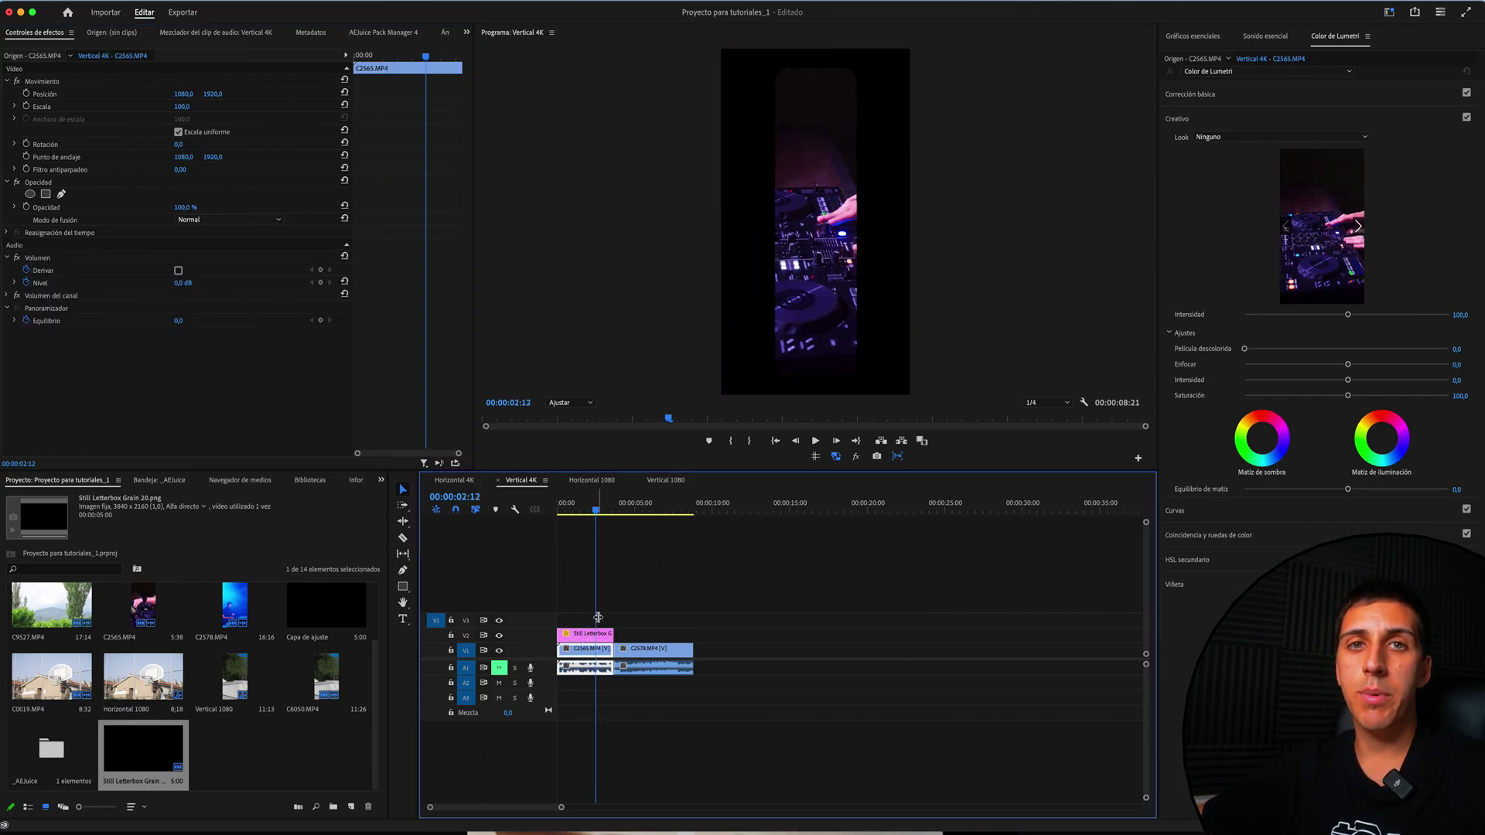
# Place Animated Letterbox Grain 04 on V2 at 03:24 rotated 90°, then switch to Horizontal 1080.
pyautogui.click(64, 747)
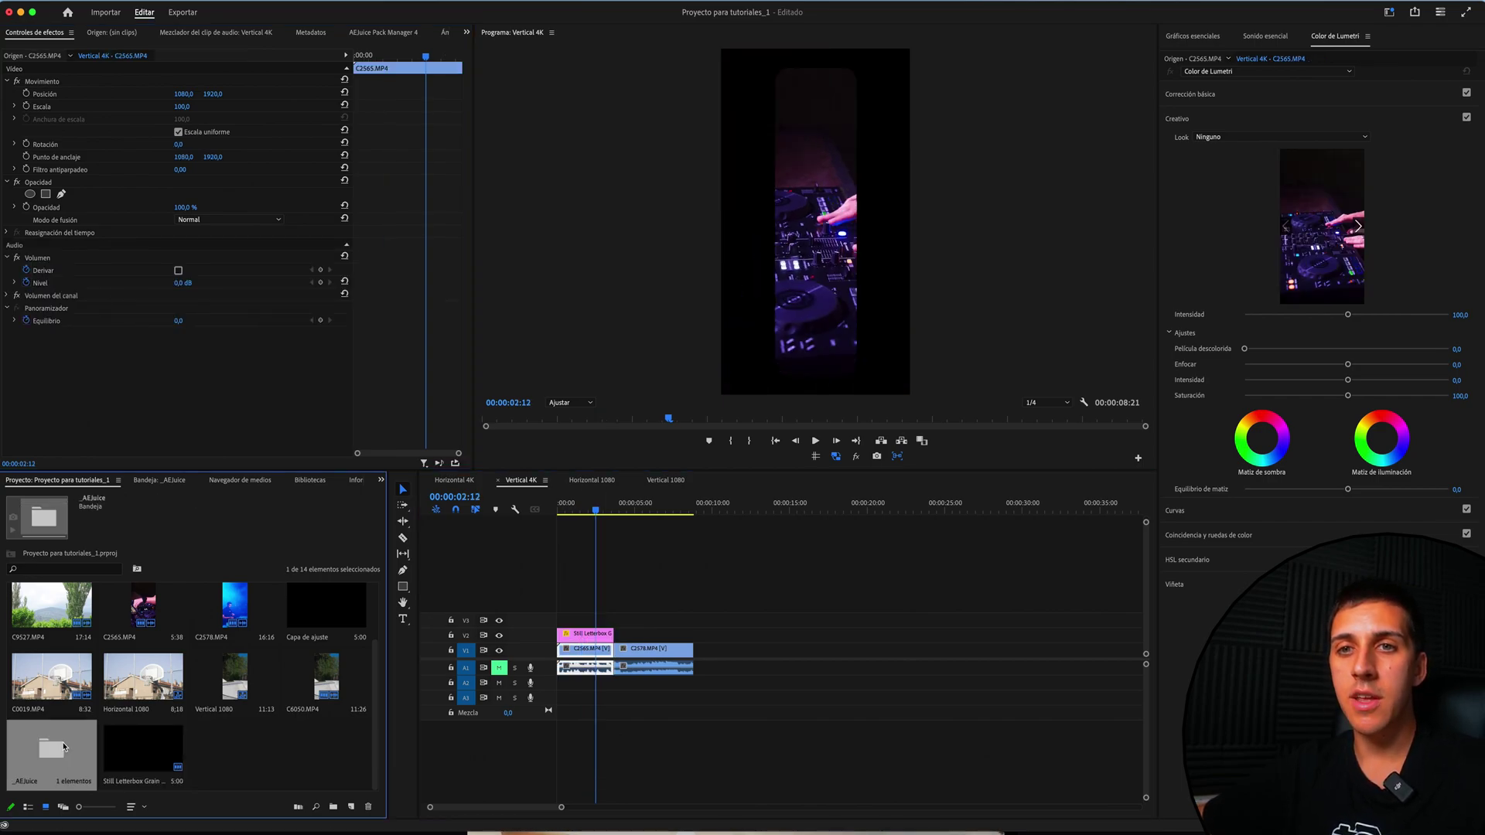
pyautogui.doubleClick(62, 749)
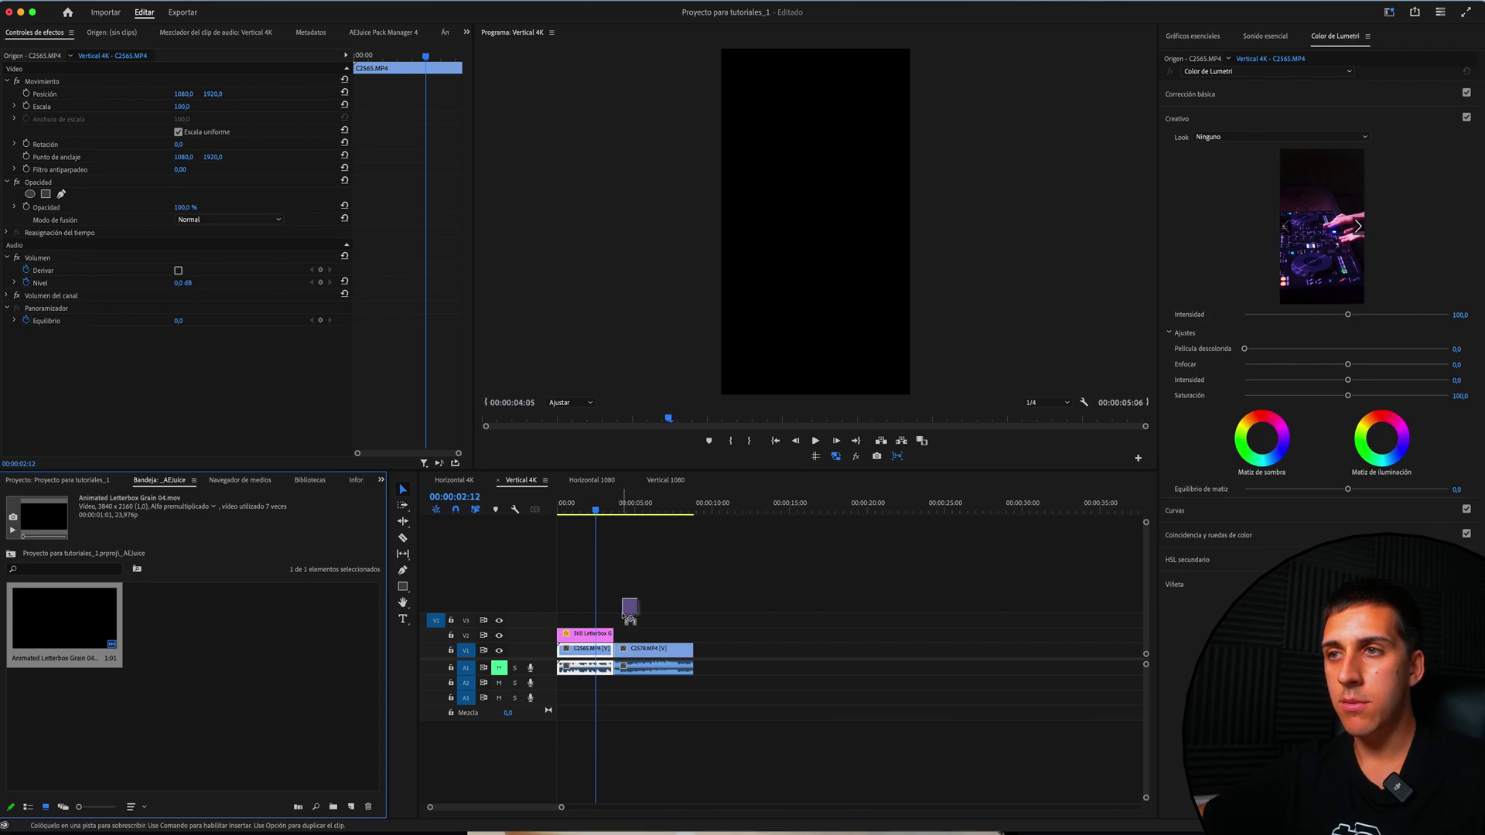
pyautogui.moveTo(183, 596); pyautogui.dragTo(622, 635)
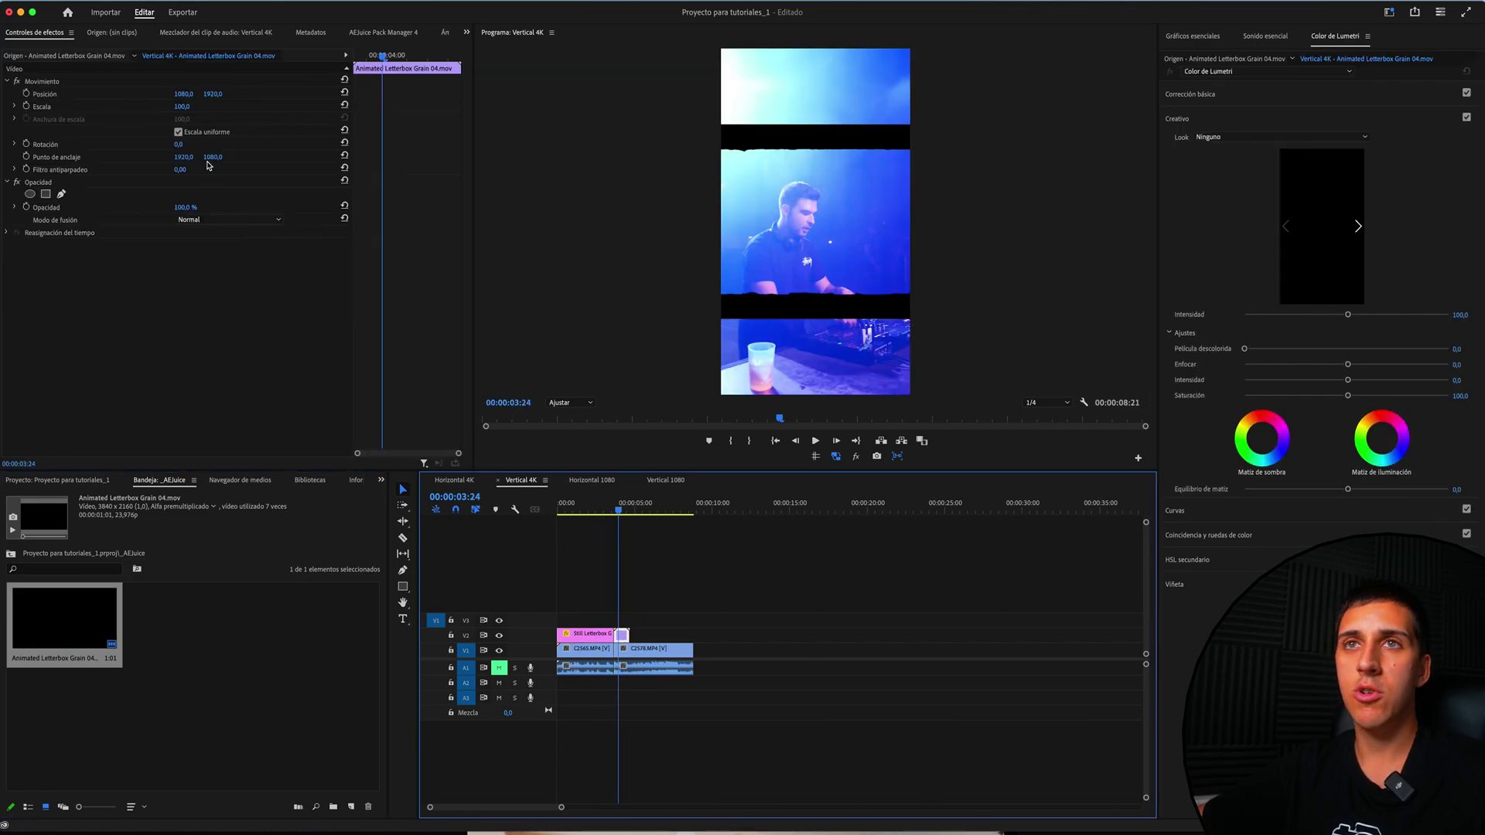
pyautogui.click(180, 145)
pyautogui.write('90')
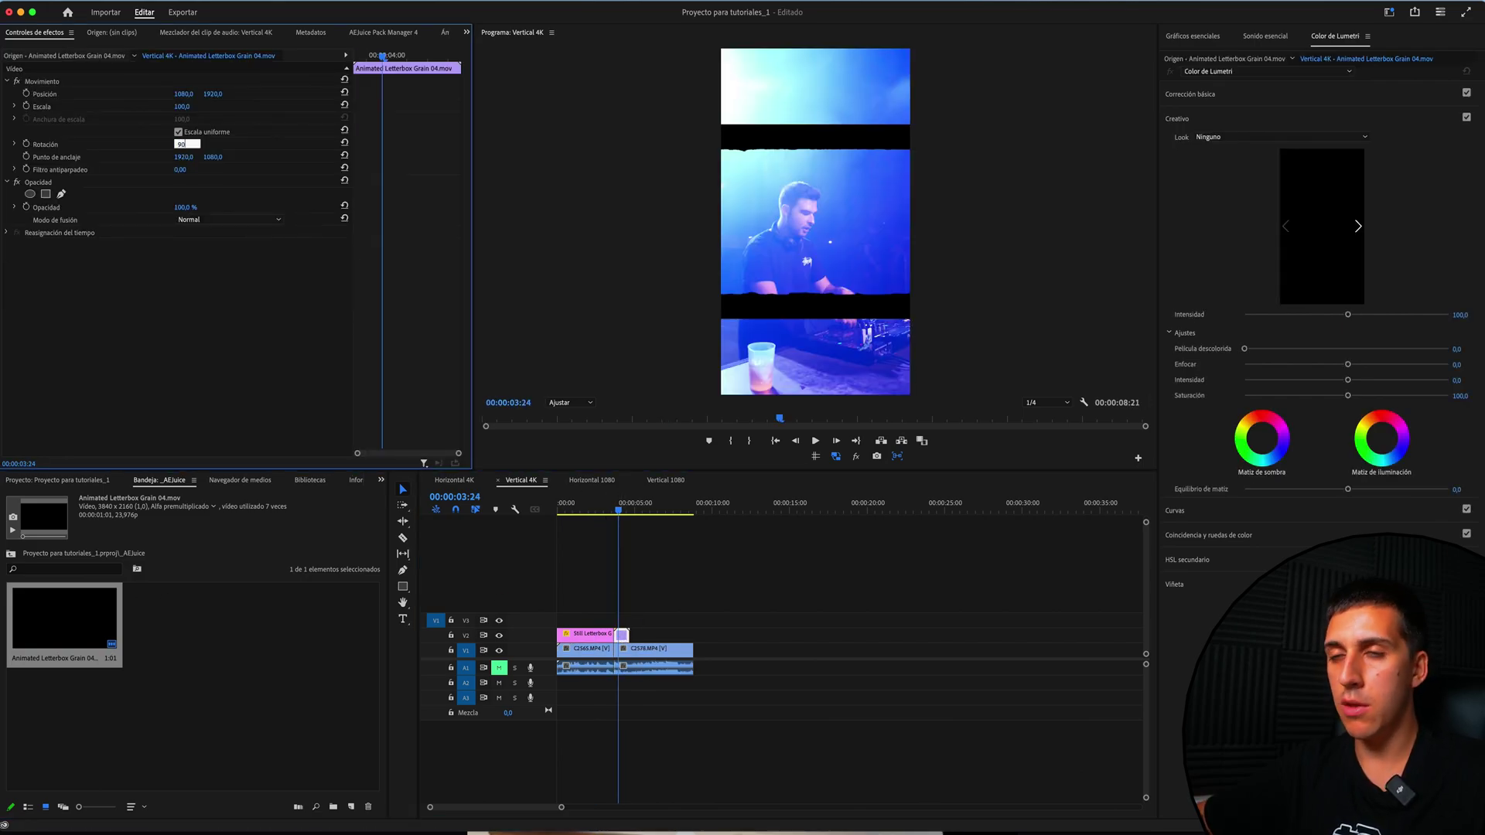
pyautogui.press('Return')
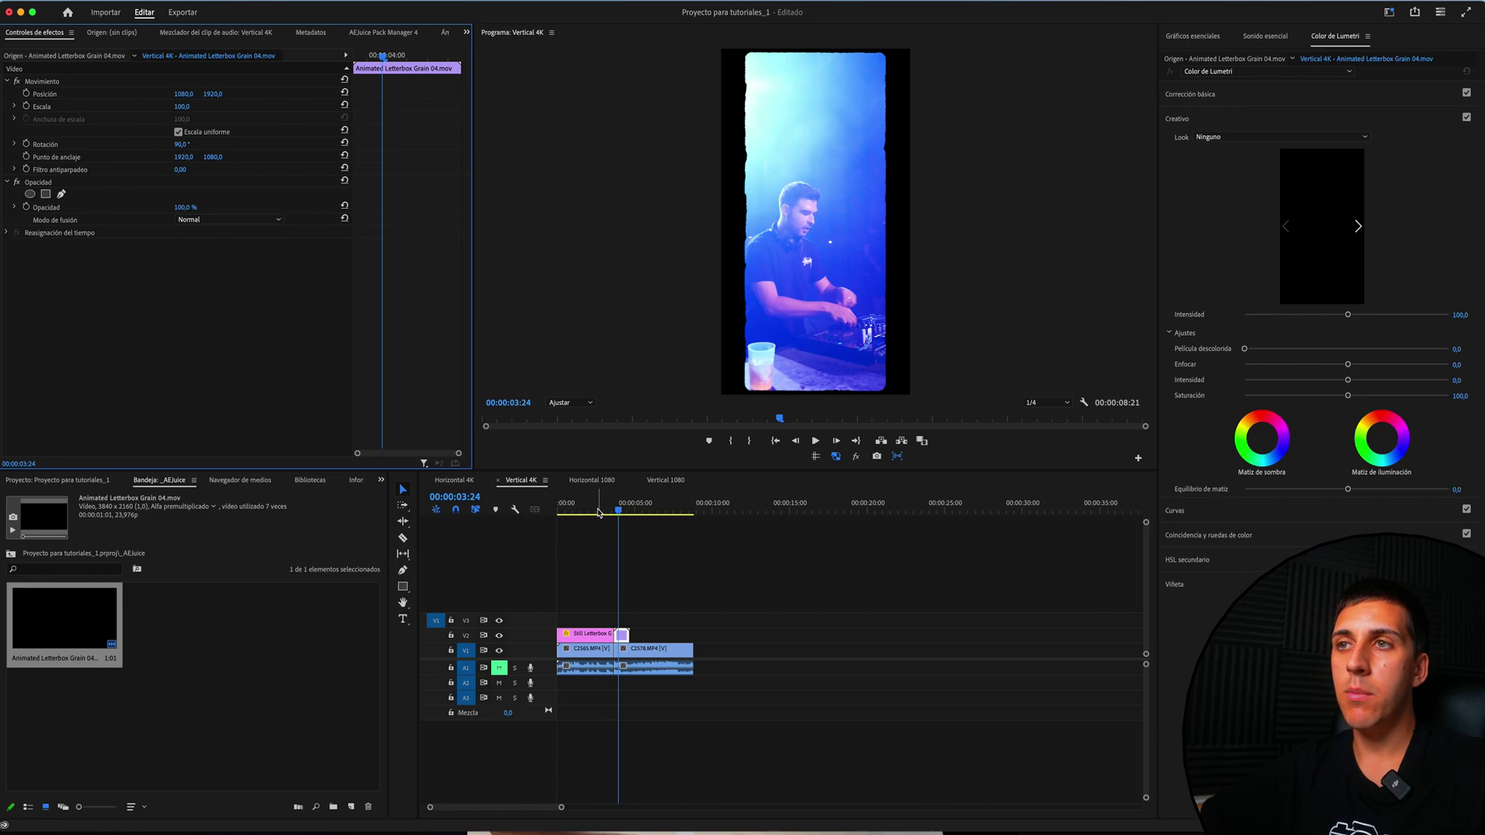
pyautogui.click(586, 482)
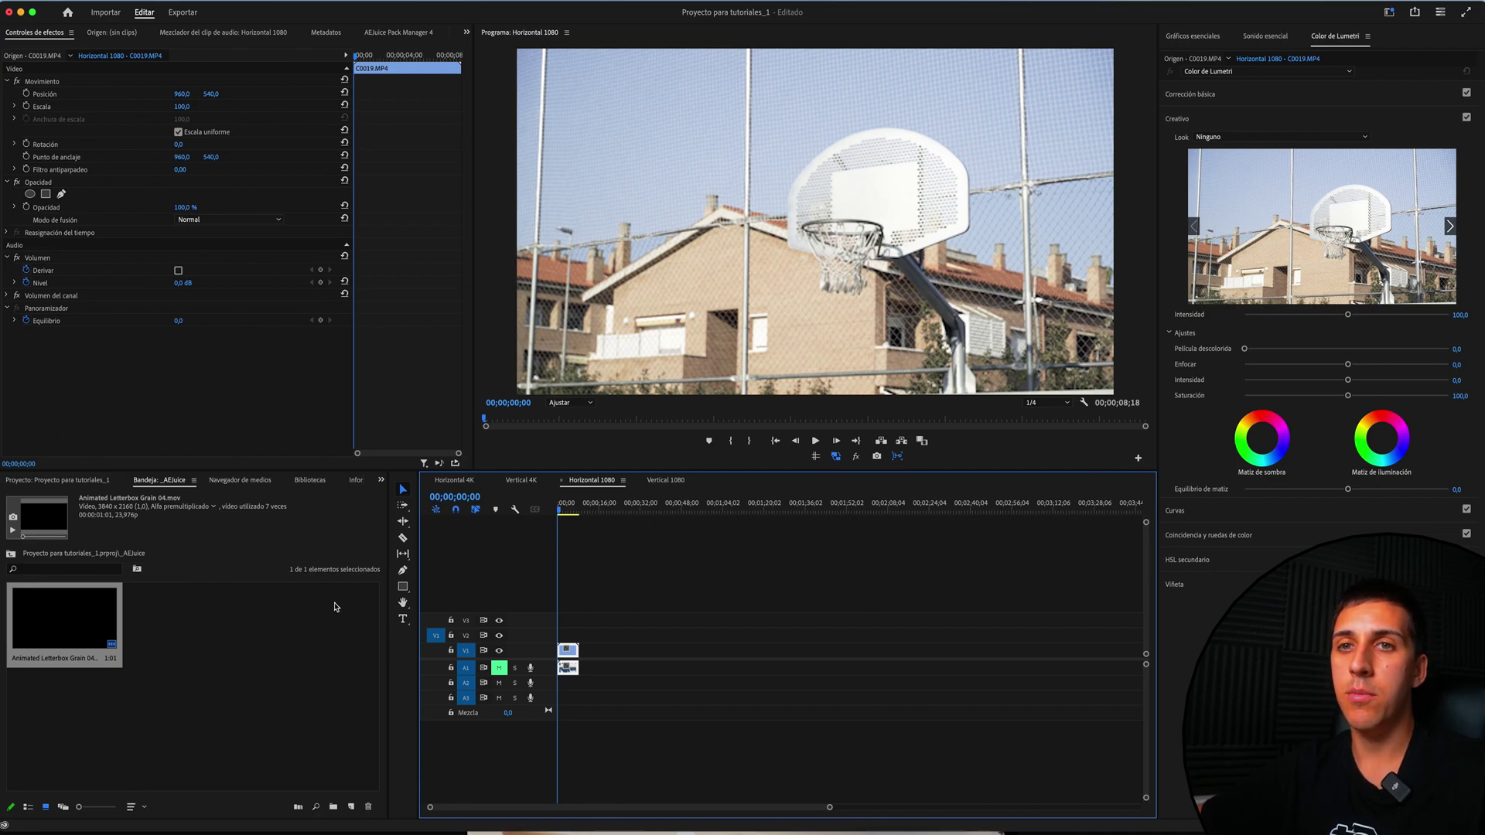
# Drop Animated Letterbox Grain 04 onto V2 of Horizontal 1080 and set its Scale to 50.
pyautogui.moveTo(61, 623); pyautogui.dragTo(558, 641)
pyautogui.press('\\')
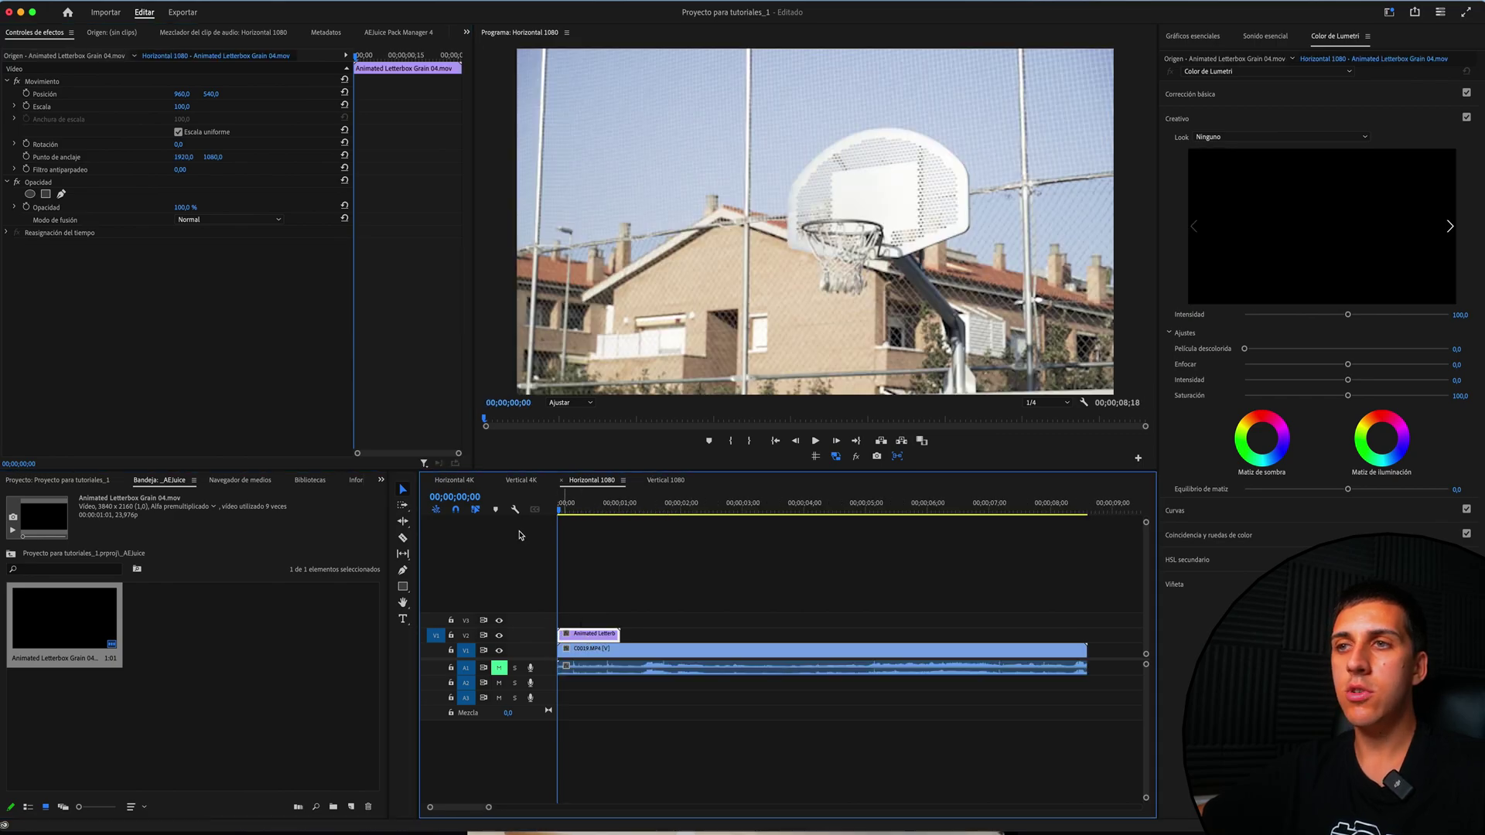
pyautogui.moveTo(180, 106); pyautogui.dragTo(158, 106)
pyautogui.click(190, 101)
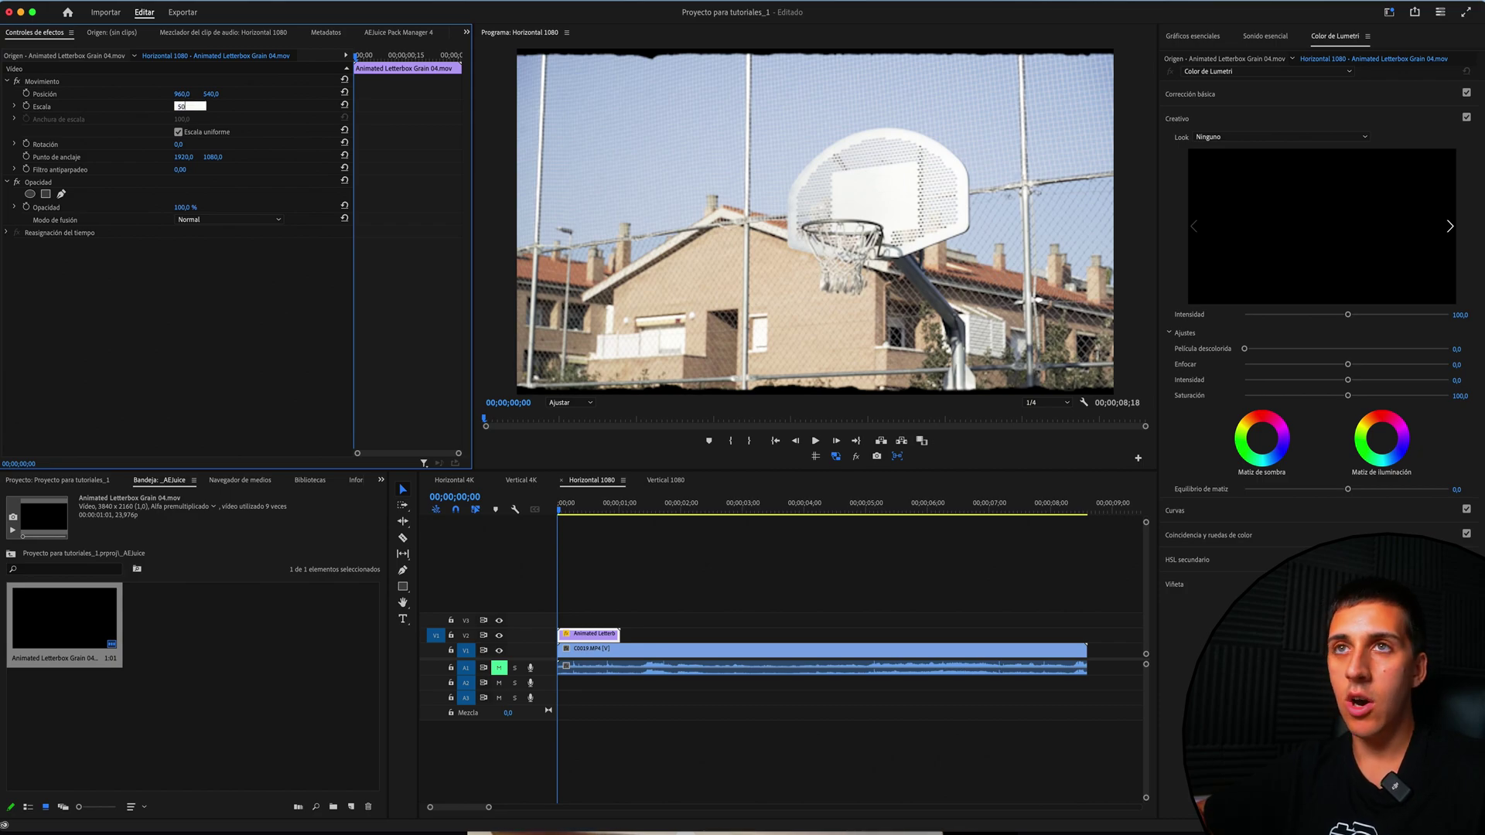
pyautogui.press('Return')
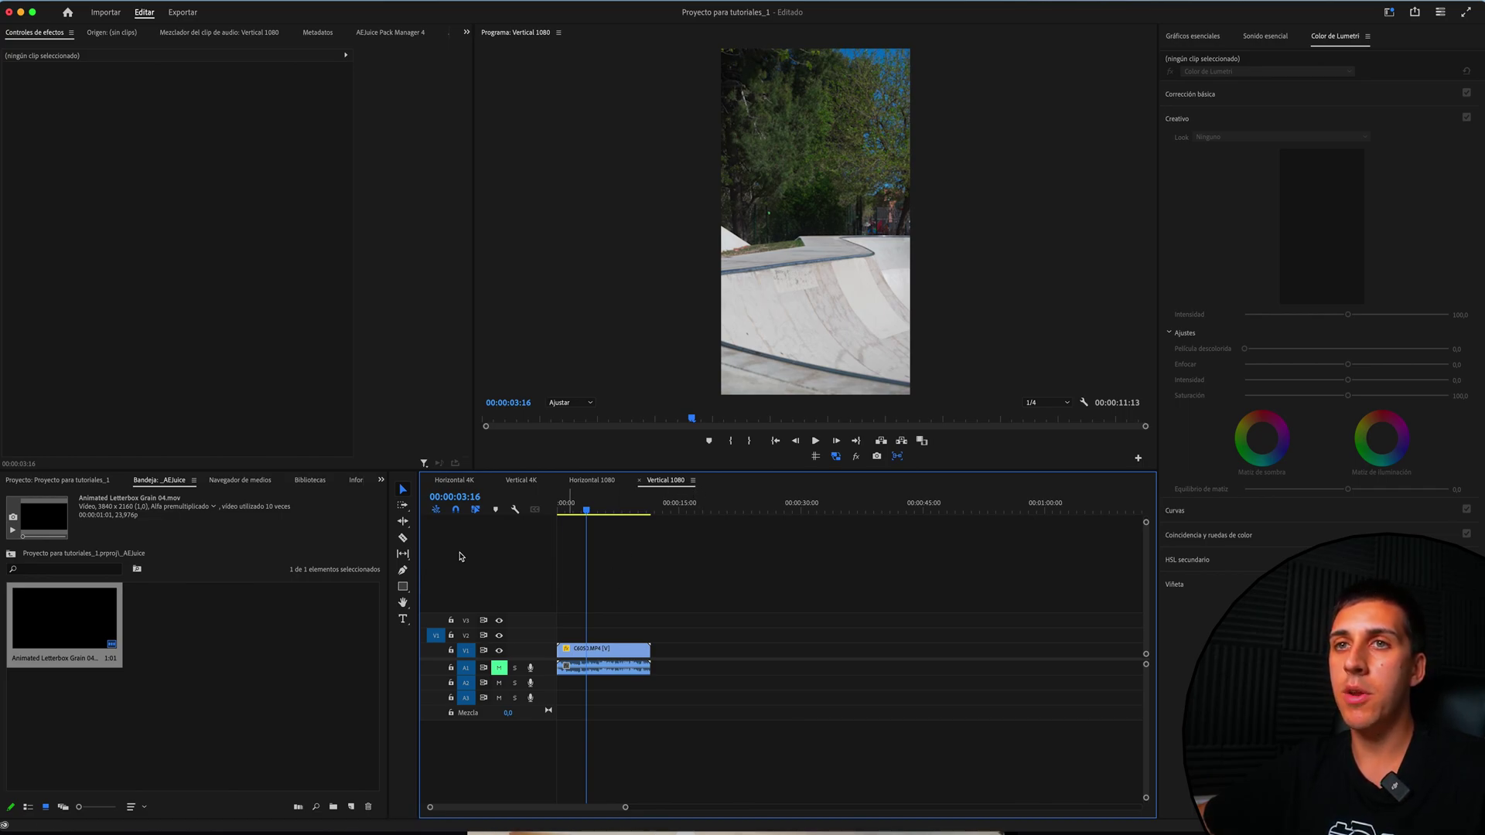
# Put Animated Letterbox Grain 04.mov on V2, with Rotation 90 and Scale 50.
pyautogui.moveTo(16, 657); pyautogui.dragTo(589, 619)
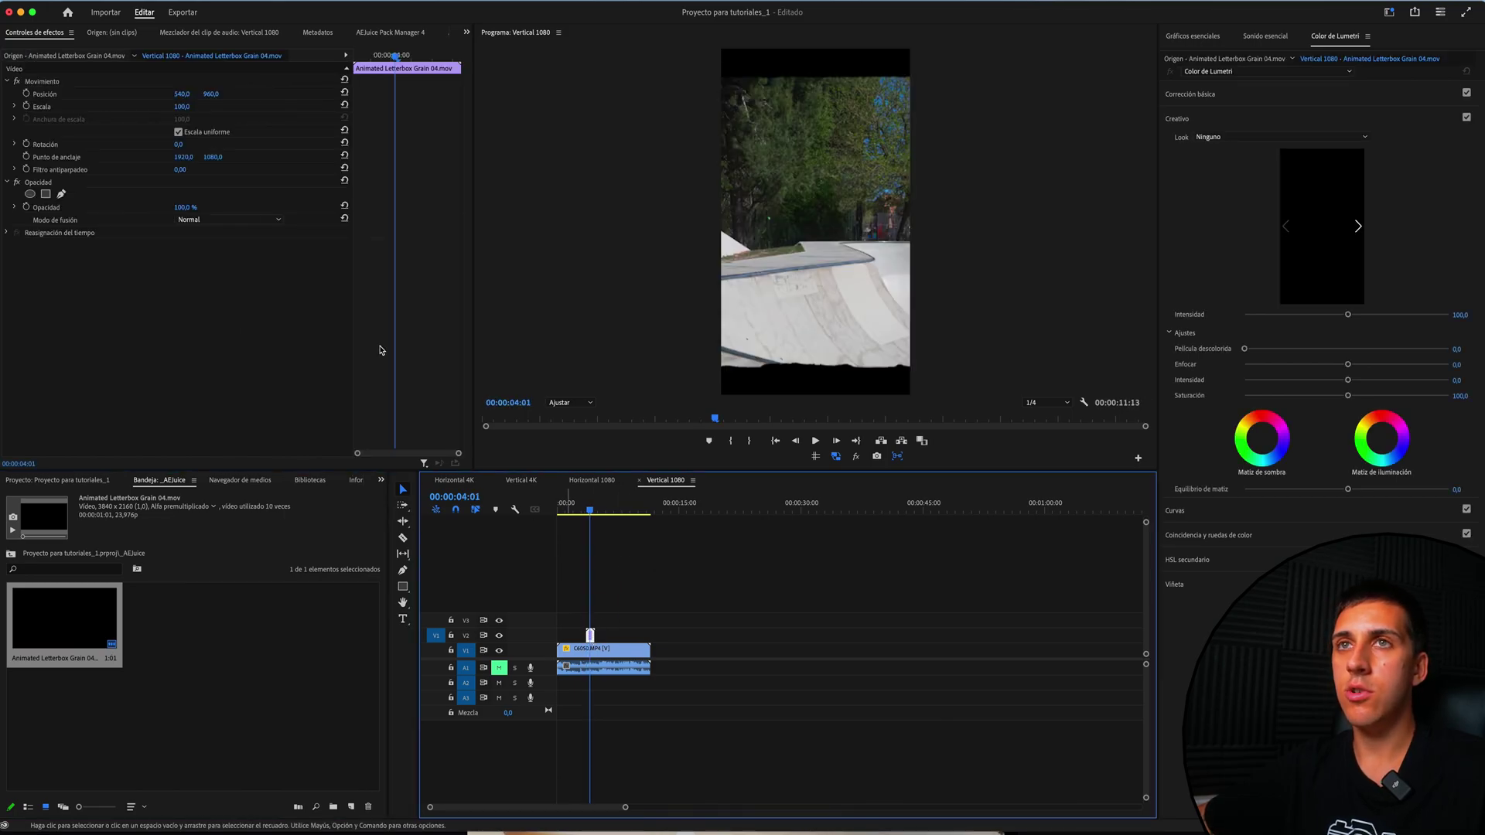
pyautogui.click(181, 144)
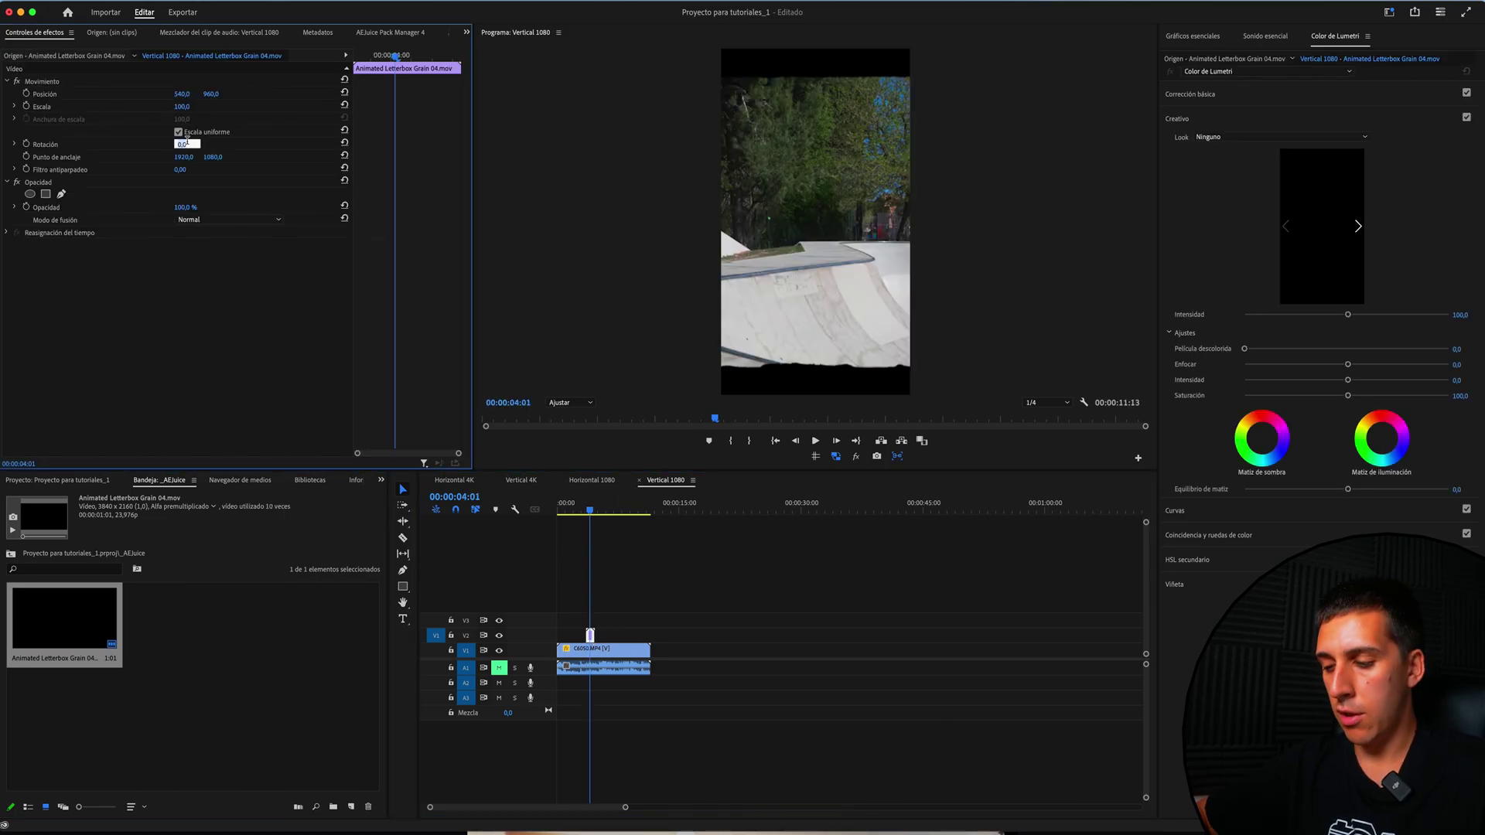
pyautogui.write('90')
pyautogui.press('Return')
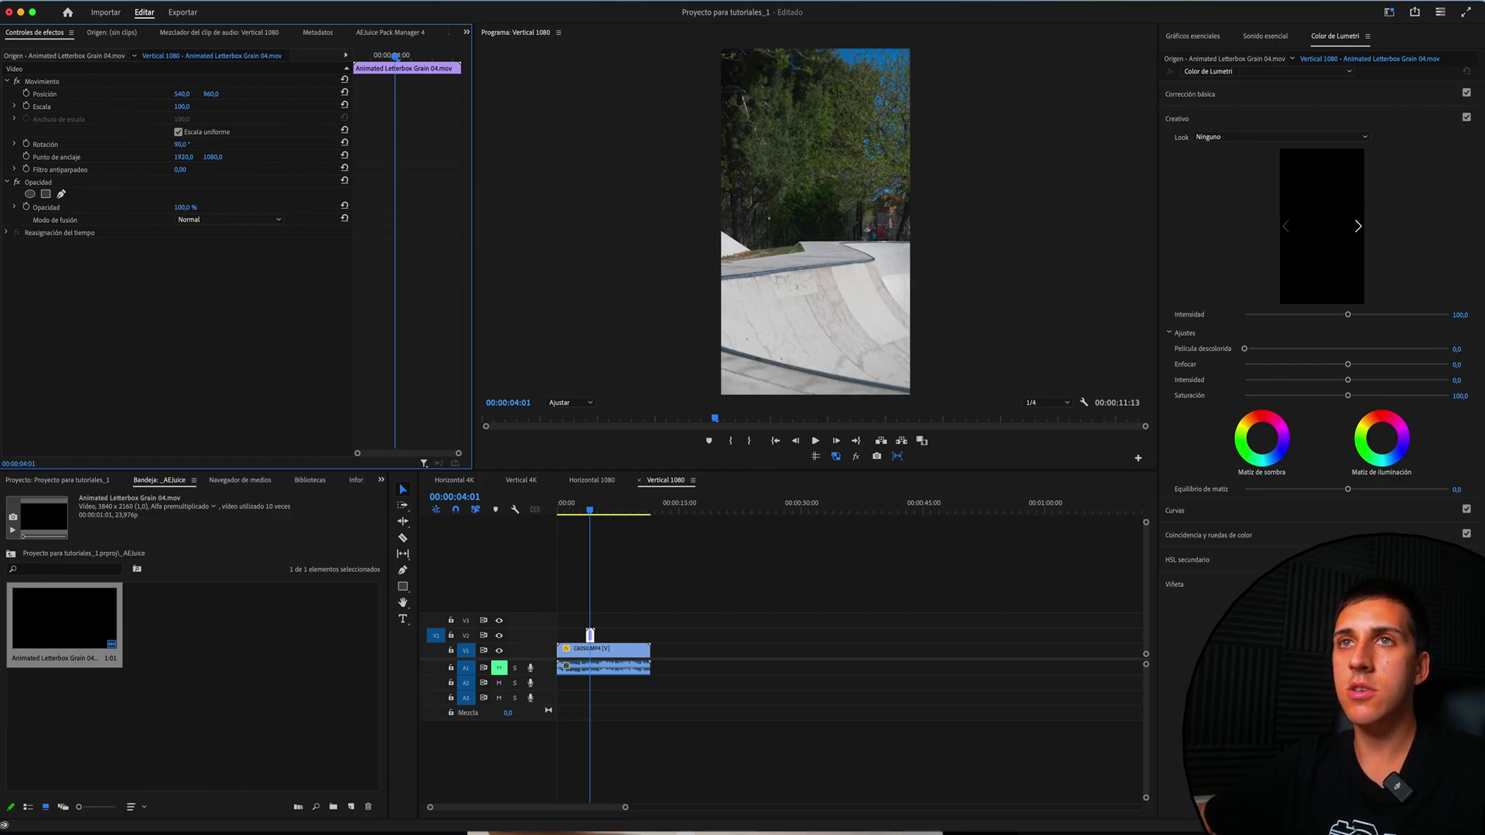
pyautogui.click(186, 106)
pyautogui.write('50')
pyautogui.press('Return')
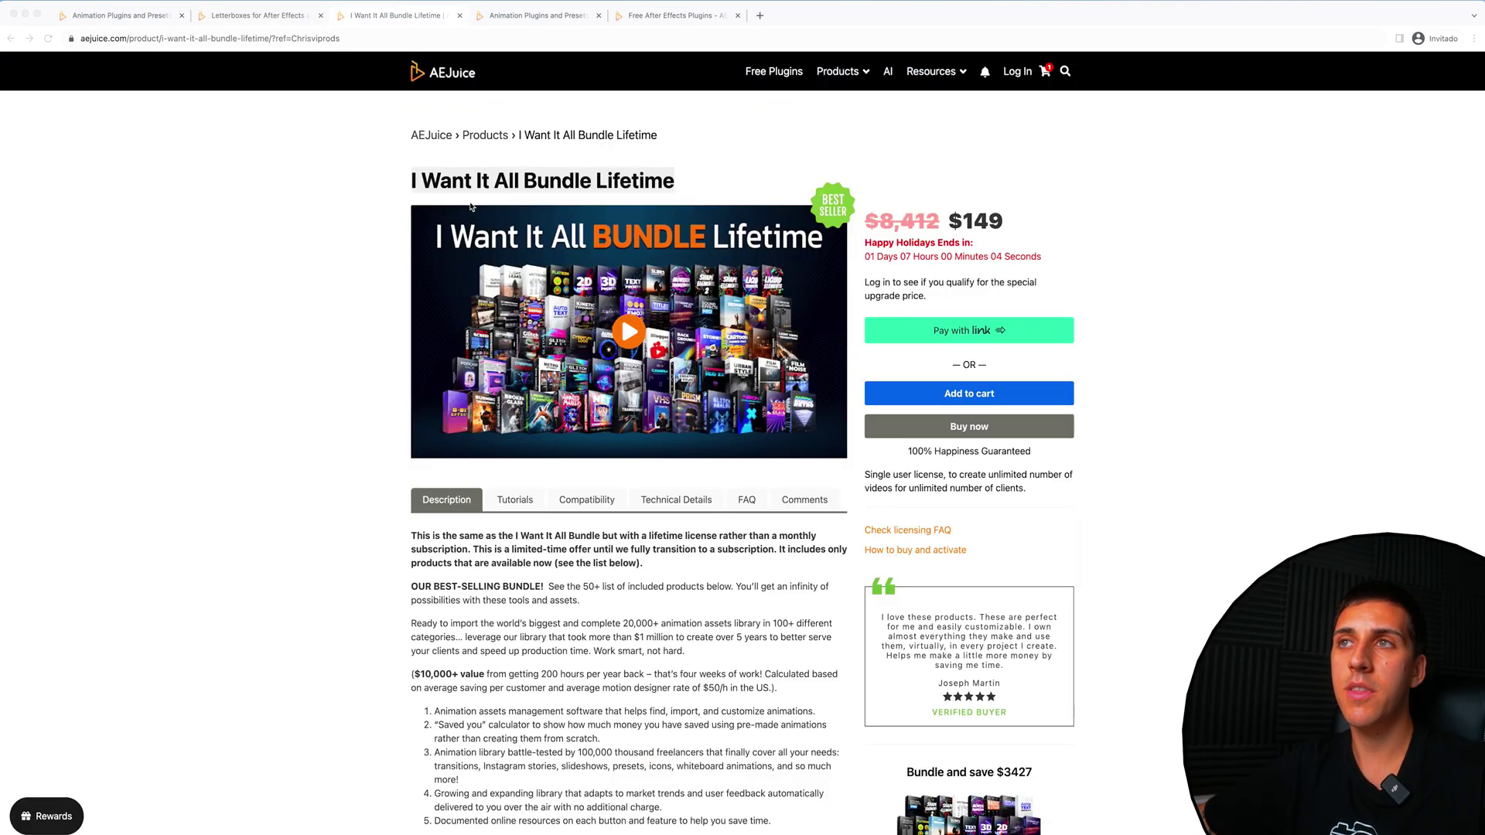
# Switch to the AEJuice I Want It All Bundle Lifetime page priced at $149.
pyautogui.press('super+Tab')
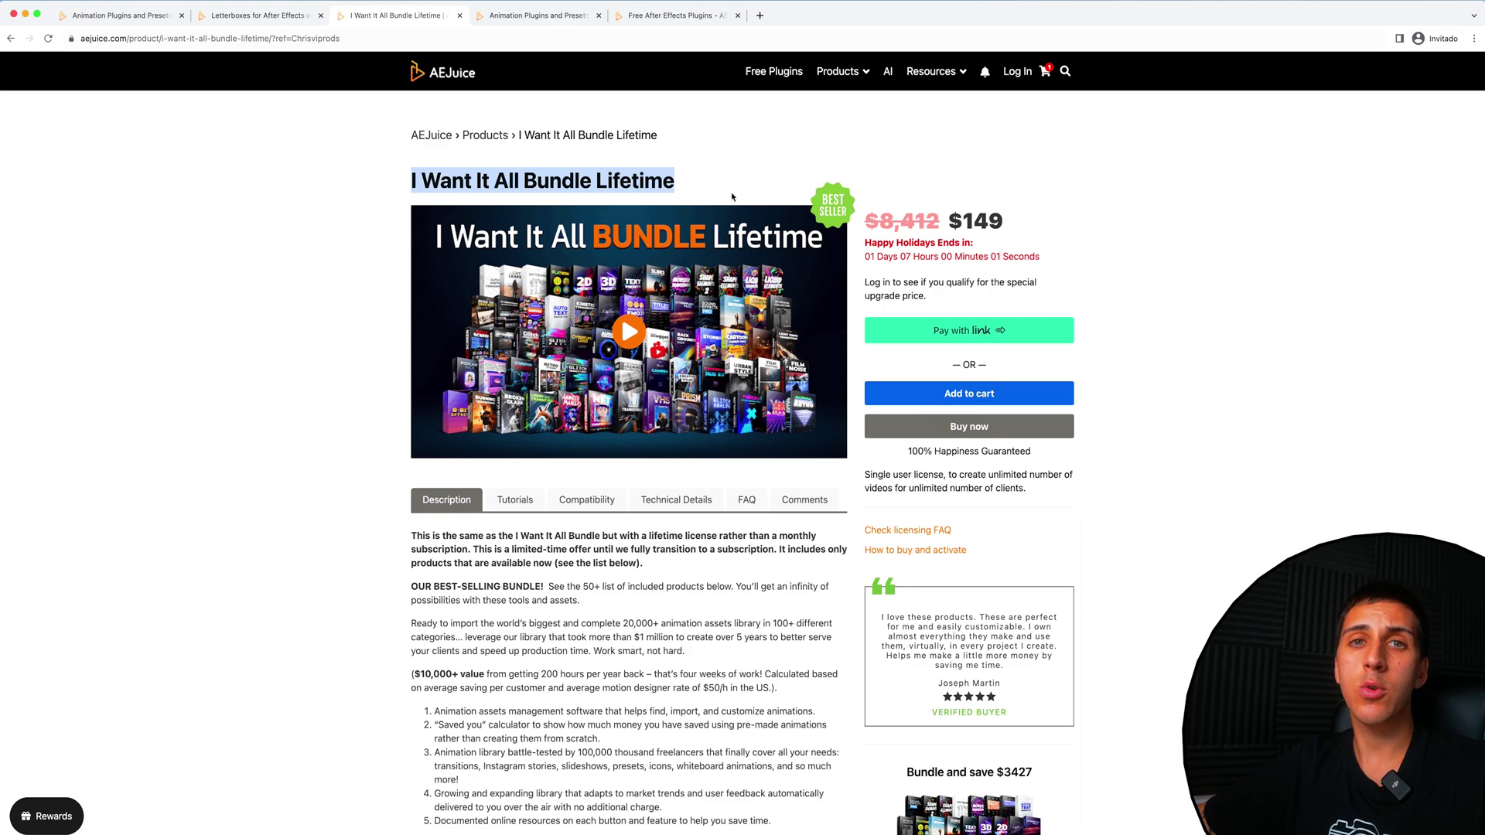